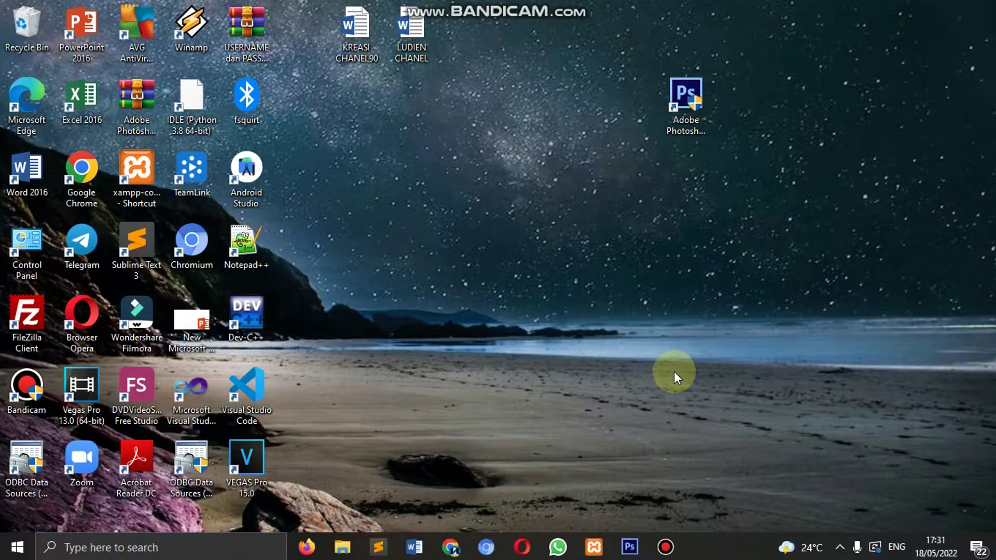
- Launch Adobe Photoshop CS6 from its desktop shortcut
left_click(690, 111)
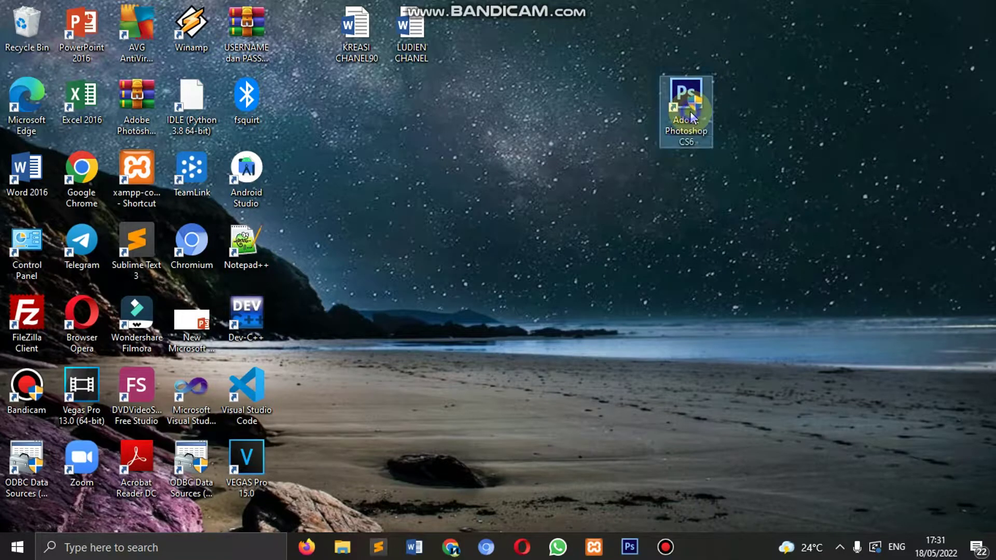
right_click(690, 111)
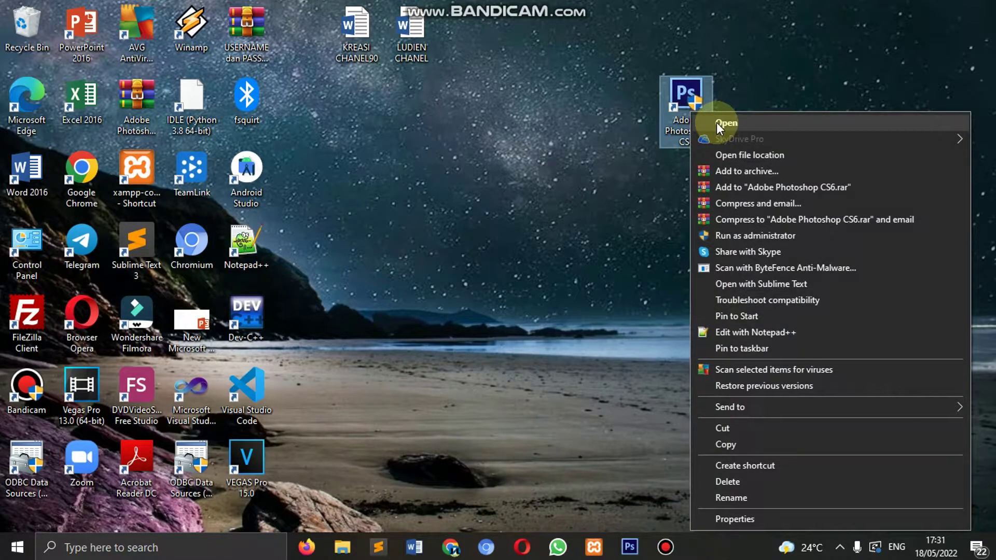
left_click(666, 186)
left_click(624, 551)
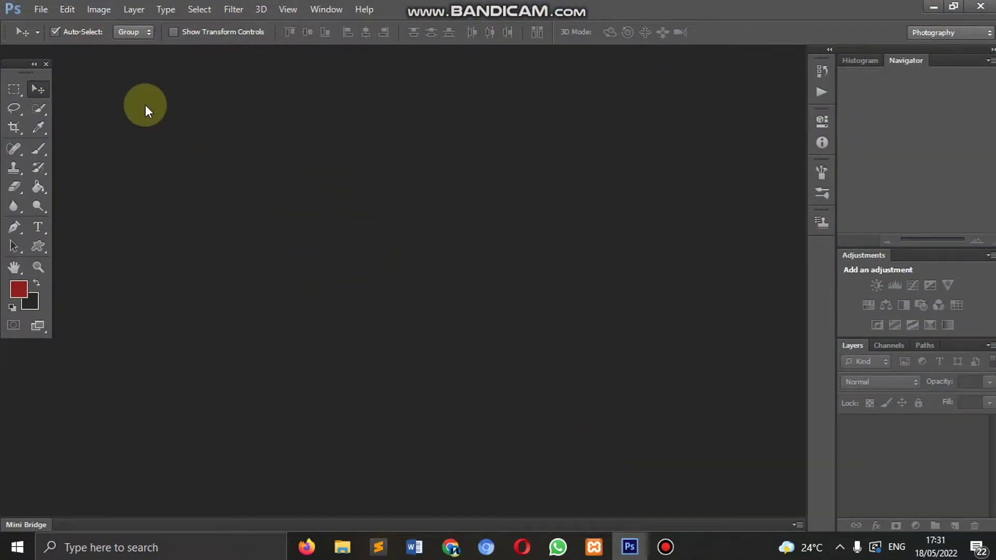
- Create a new document named KARTUN, 577 × 768 pixels
left_click(41, 11)
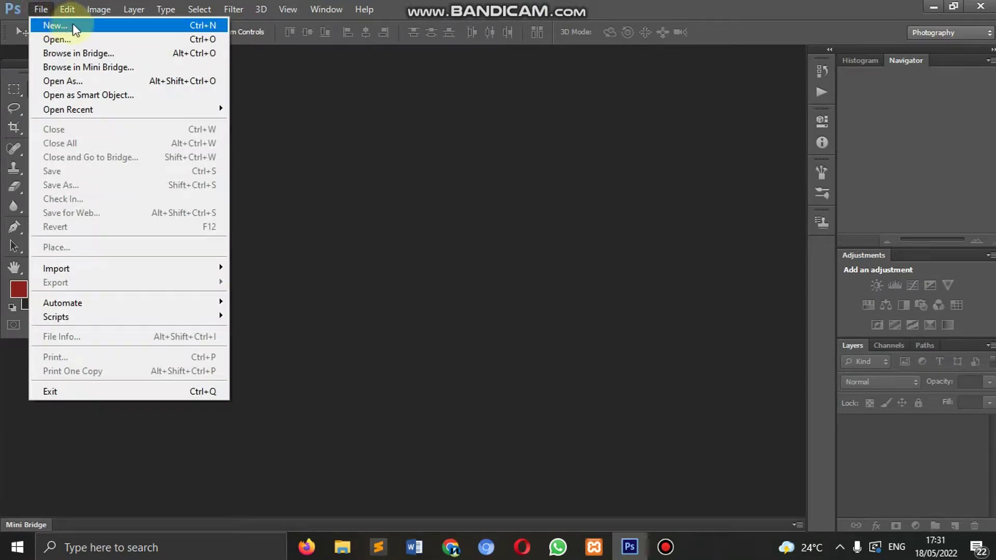
left_click(55, 25)
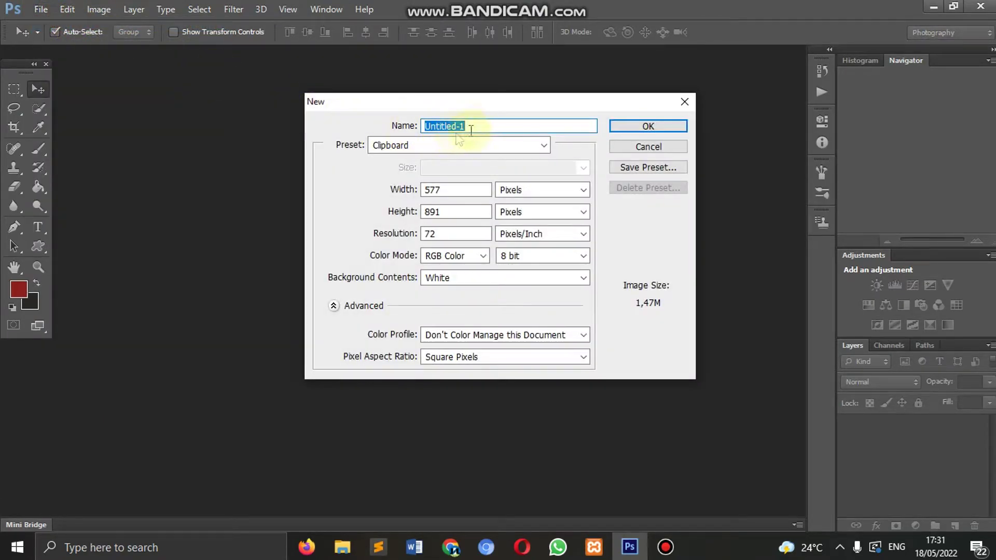
type("KARTUN")
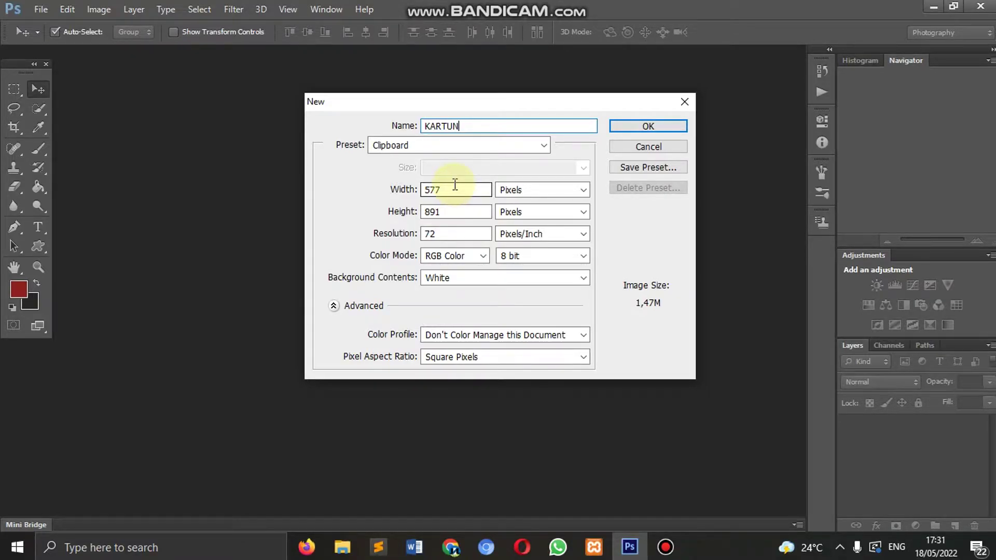
left_click(450, 216)
type("768")
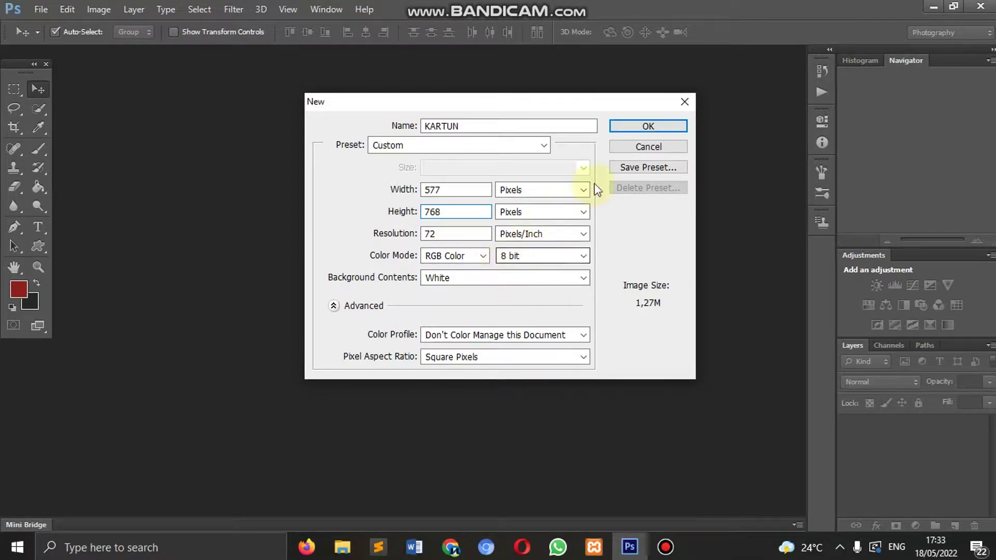
left_click(645, 129)
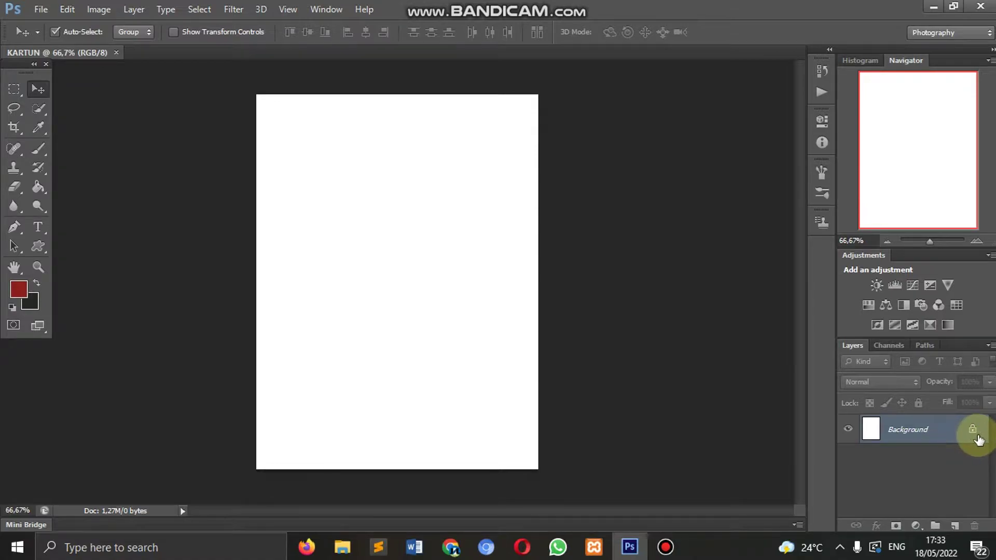
- Convert the locked Background layer into editable Layer 0
double_click(972, 435)
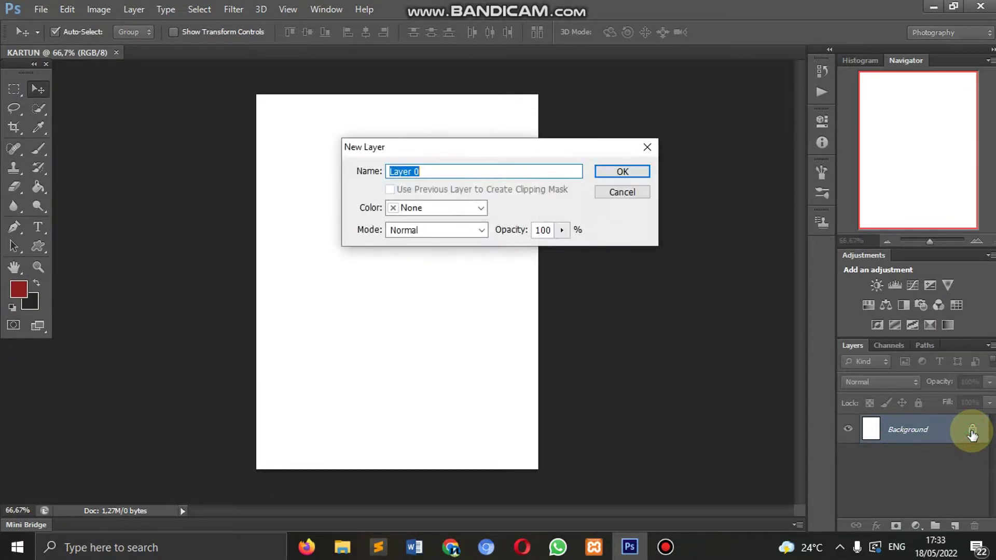
left_click(633, 173)
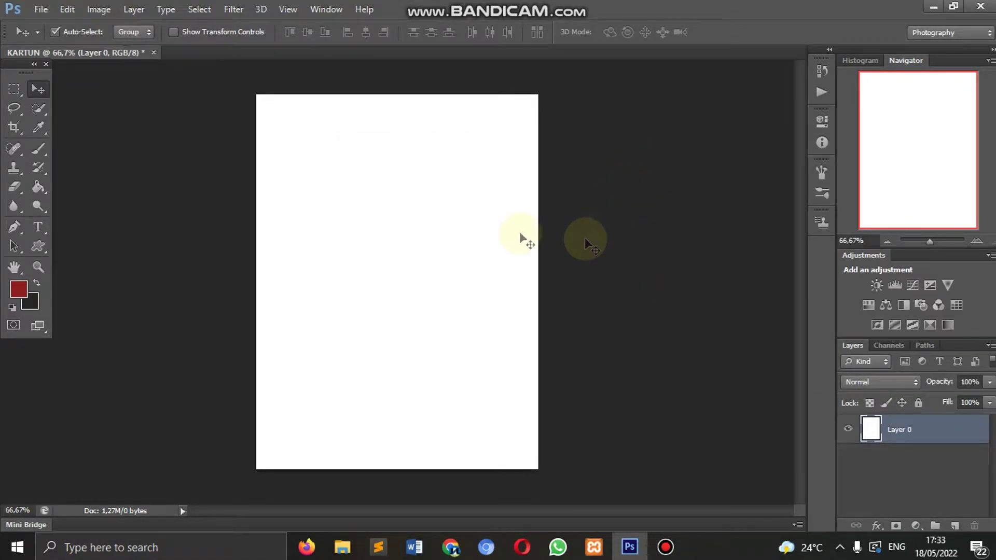
left_click(21, 294)
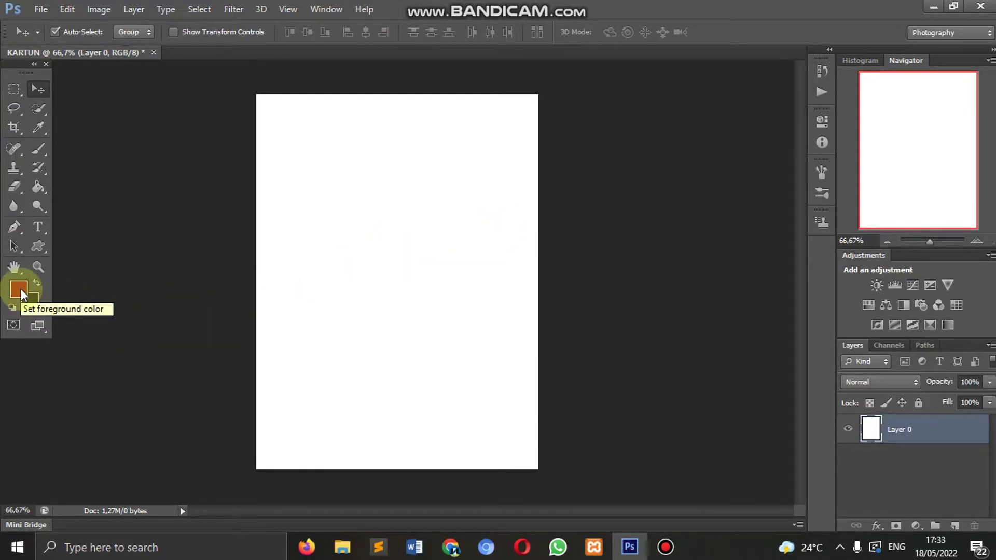
- Set the foreground colour to light pink #dba1a1
left_click(20, 288)
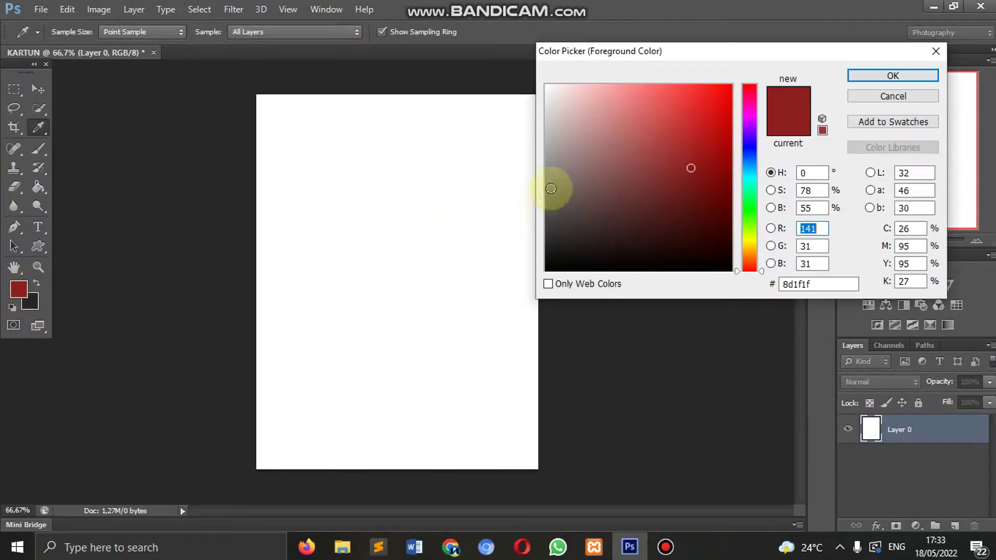
left_click(677, 146)
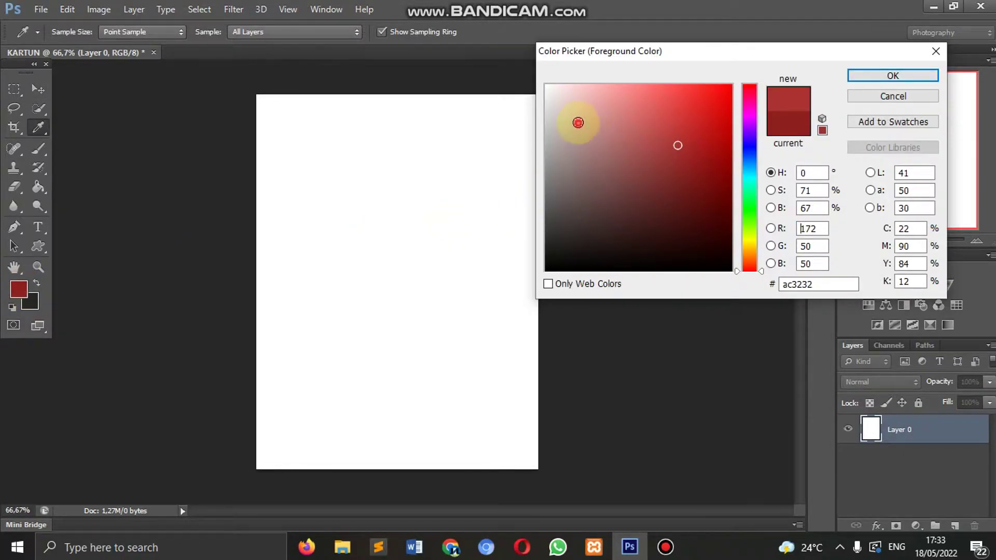
left_click(578, 124)
left_click(595, 110)
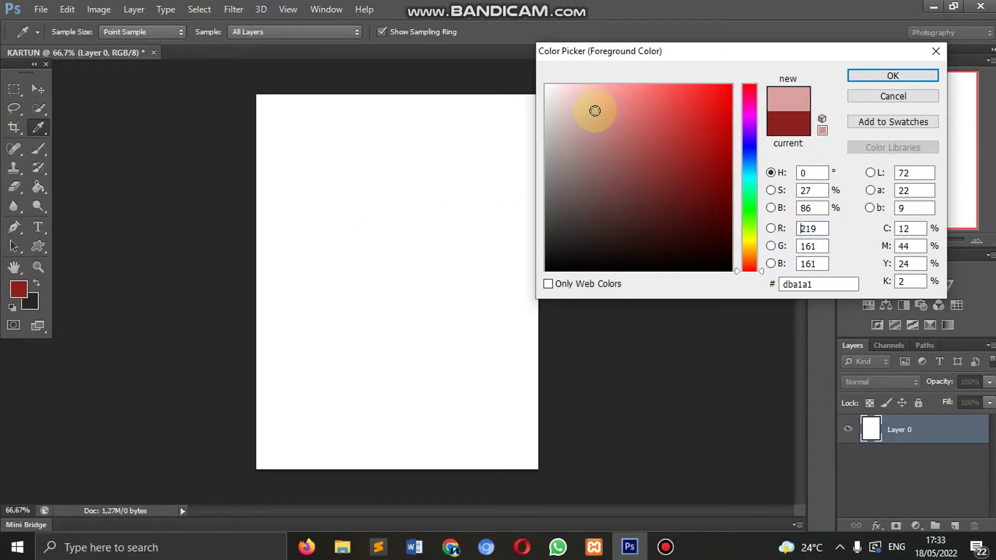
left_click(892, 76)
key("v")
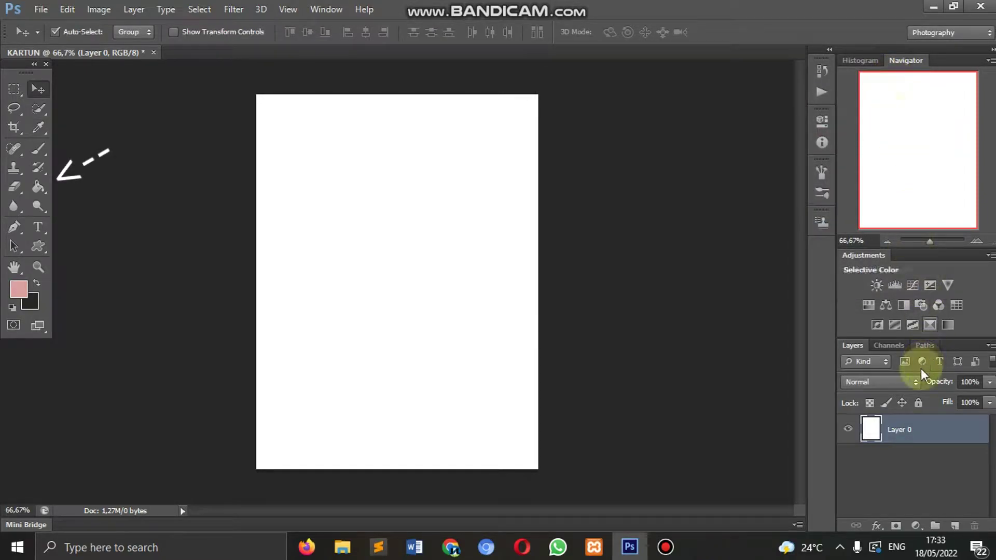
- Fill the whole canvas with the pink colour using the Paint Bucket
left_click(42, 190)
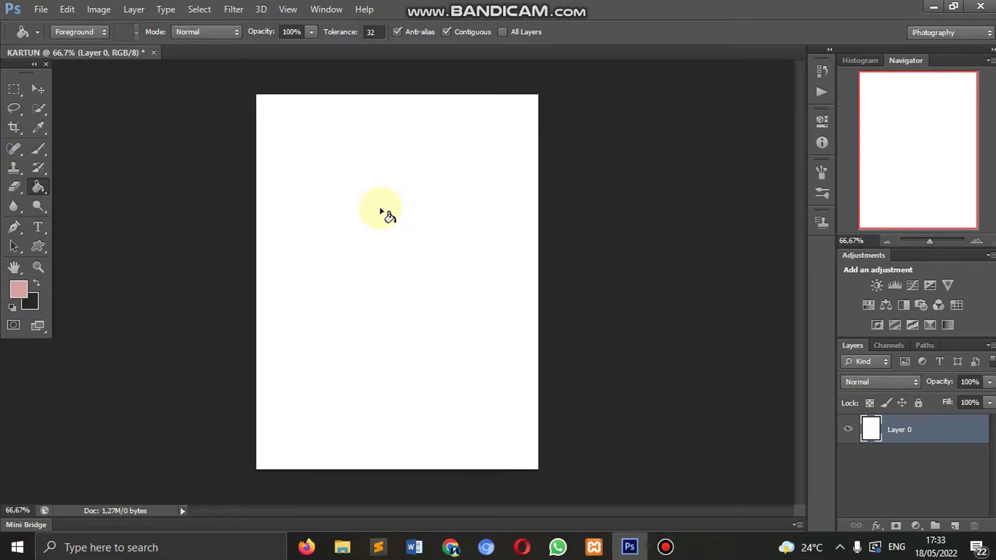
left_click(381, 210)
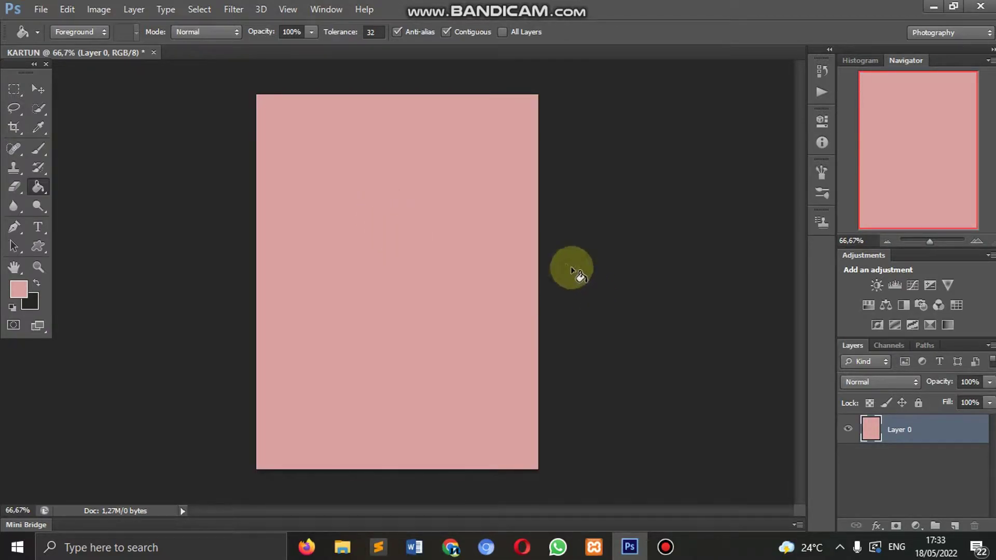
left_click(39, 92)
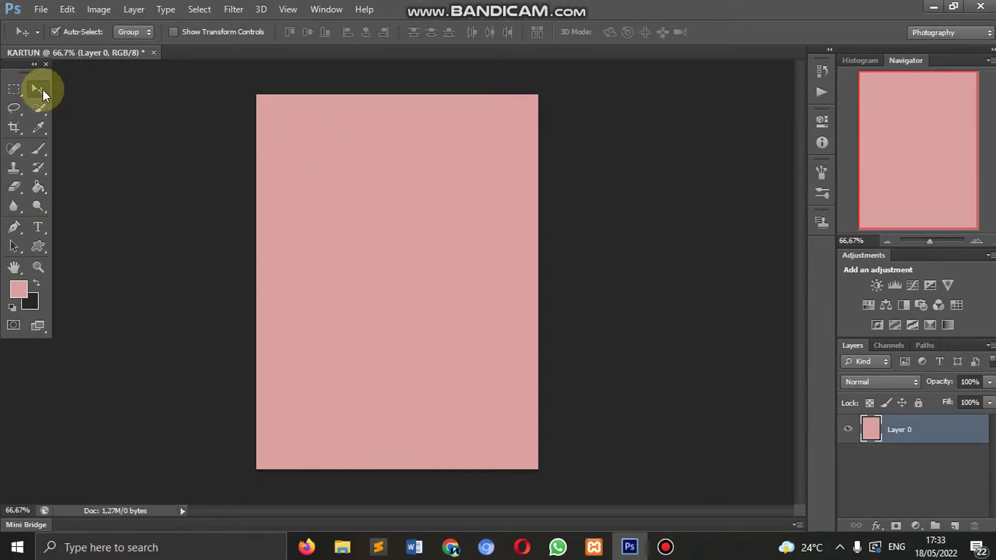
- Open the man's portrait photo and convert its background into Layer 0
left_click(37, 10)
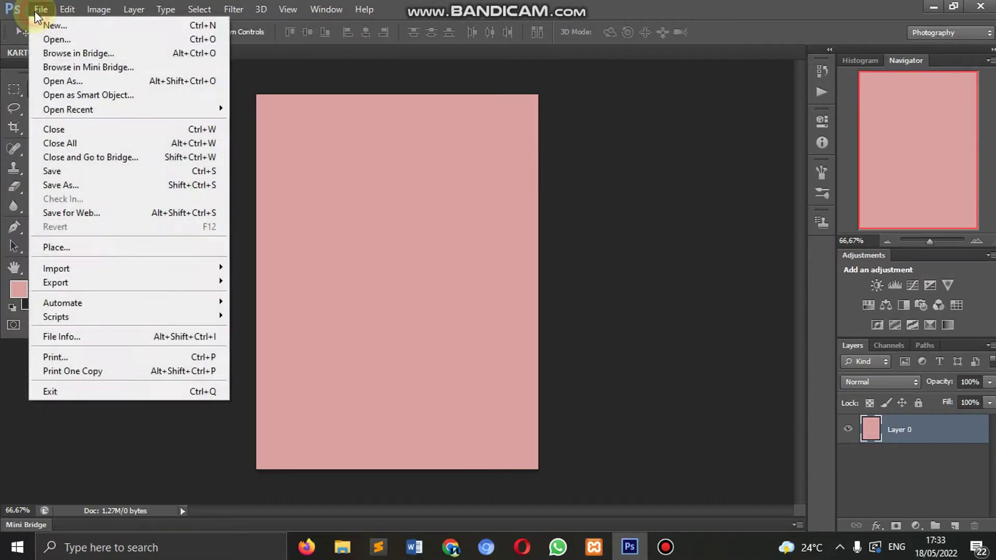
left_click(54, 39)
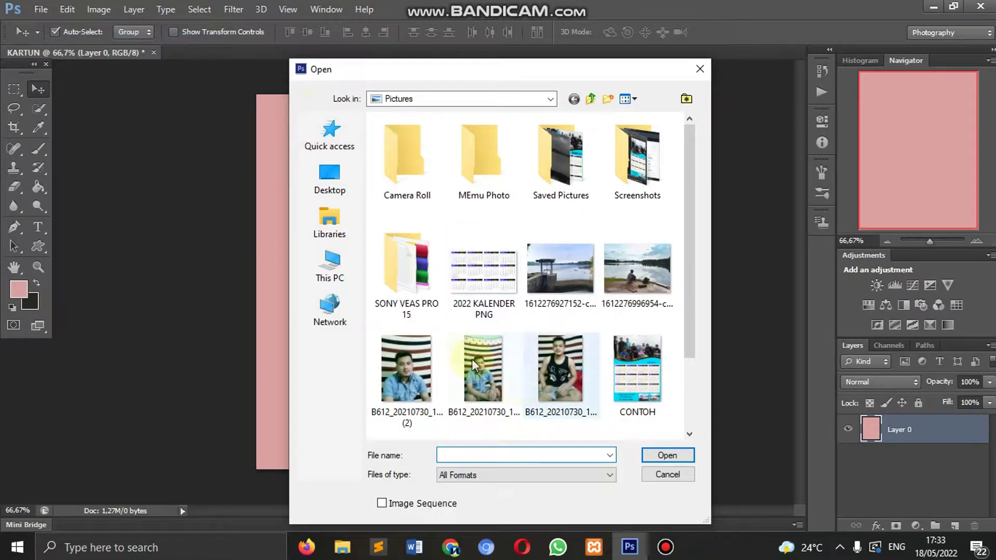
left_click(417, 371)
left_click(666, 455)
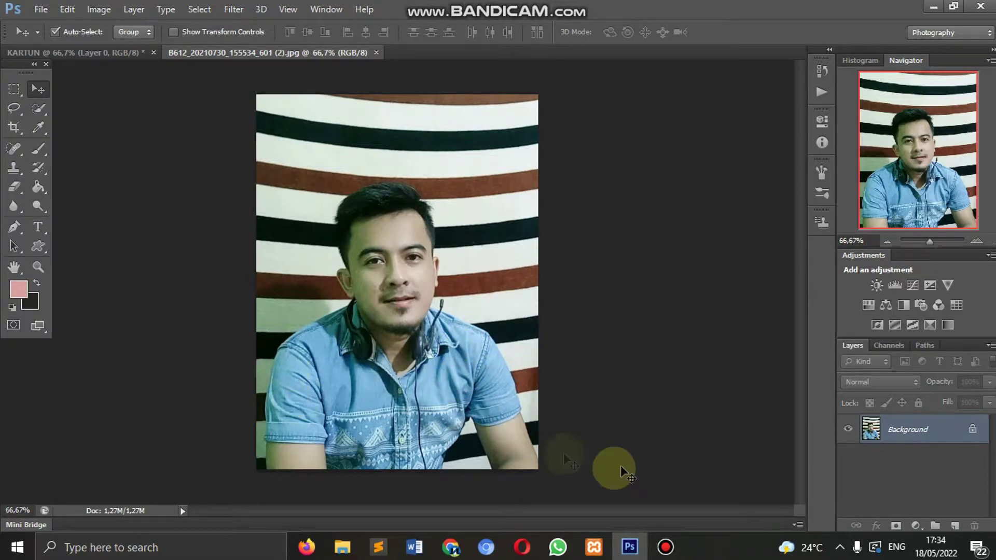
double_click(974, 436)
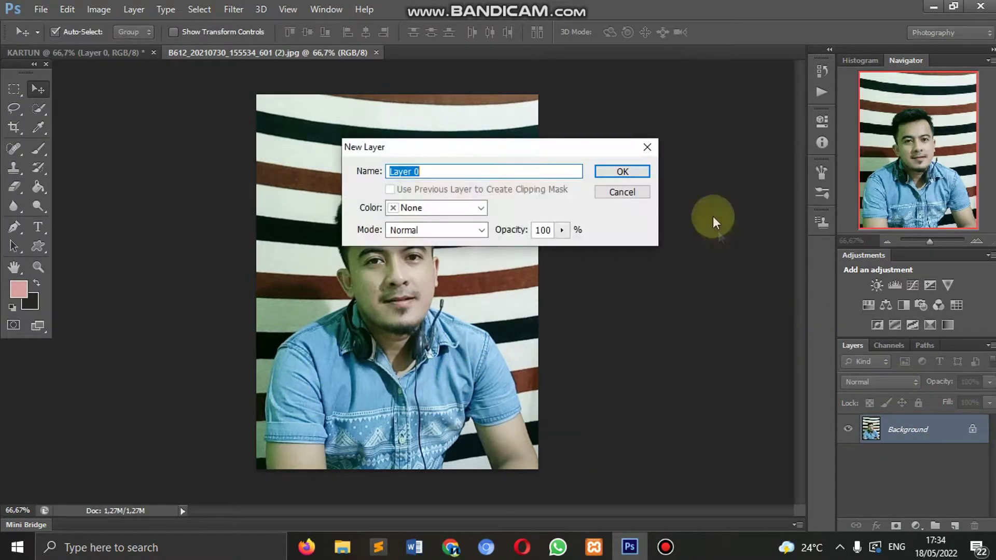
left_click(639, 167)
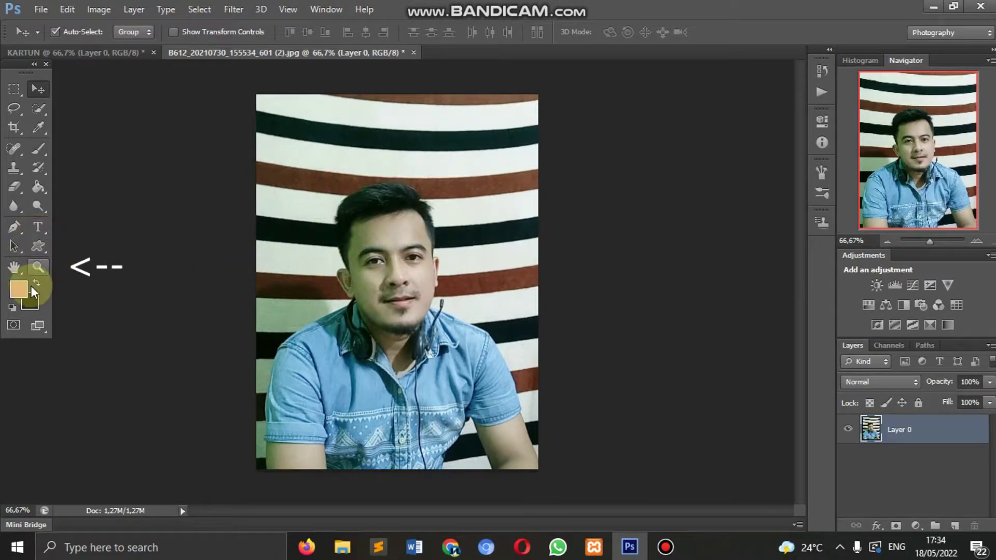
- Zoom the photo to 200% and position the view on the left sleeve
left_click(39, 268)
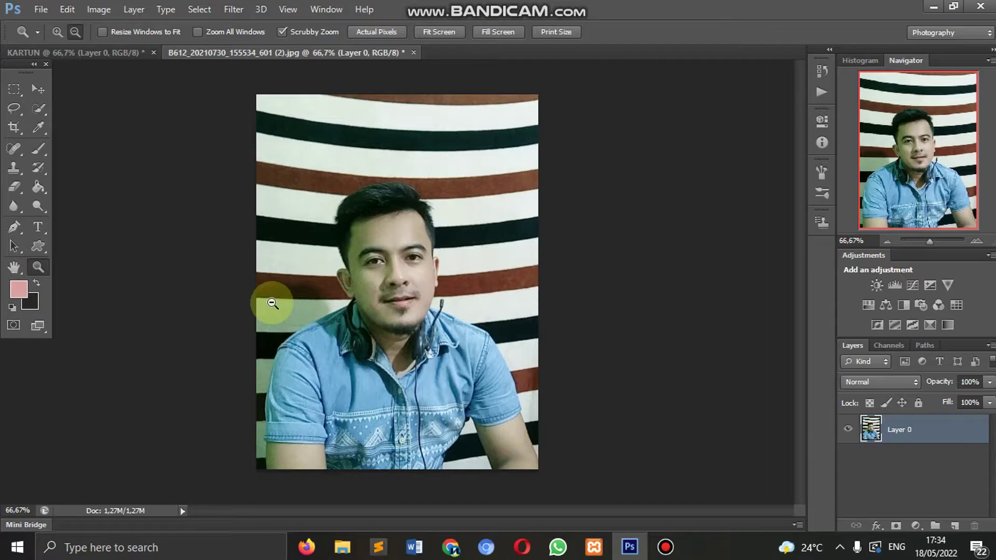
left_click(57, 31)
left_click(310, 292)
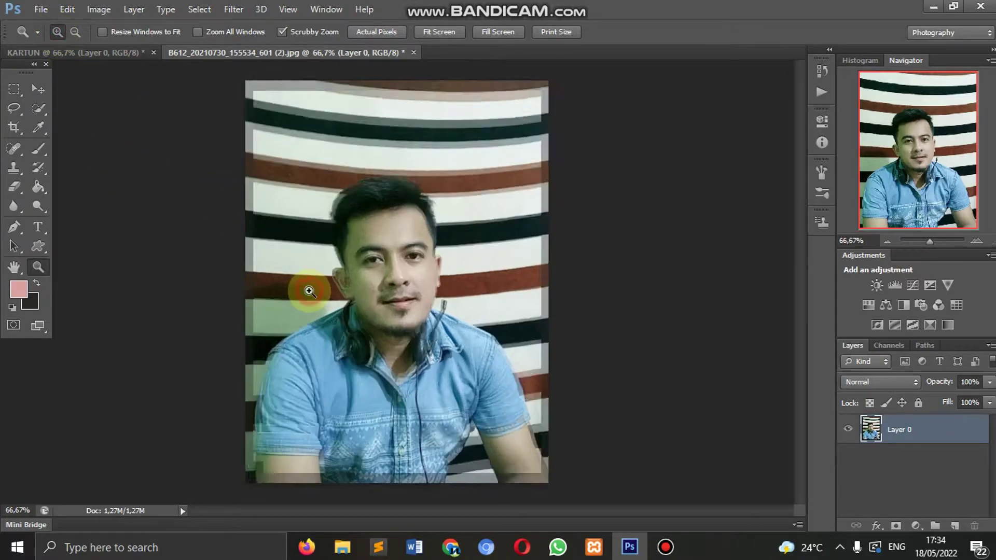
left_click(75, 32)
left_click(385, 173)
left_click(416, 218)
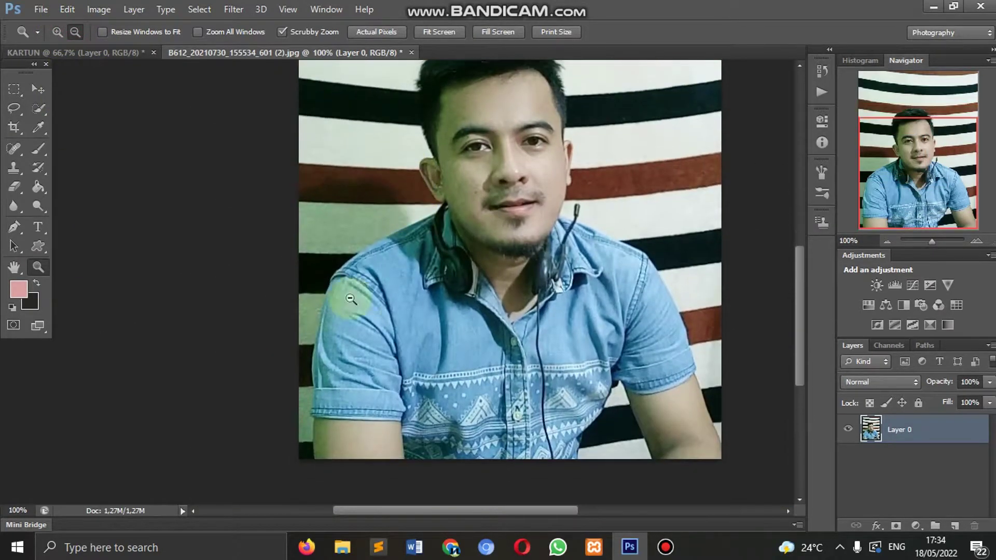
left_click(254, 215)
scroll(251, 220, "down", 3)
scroll(258, 230, "down", 2)
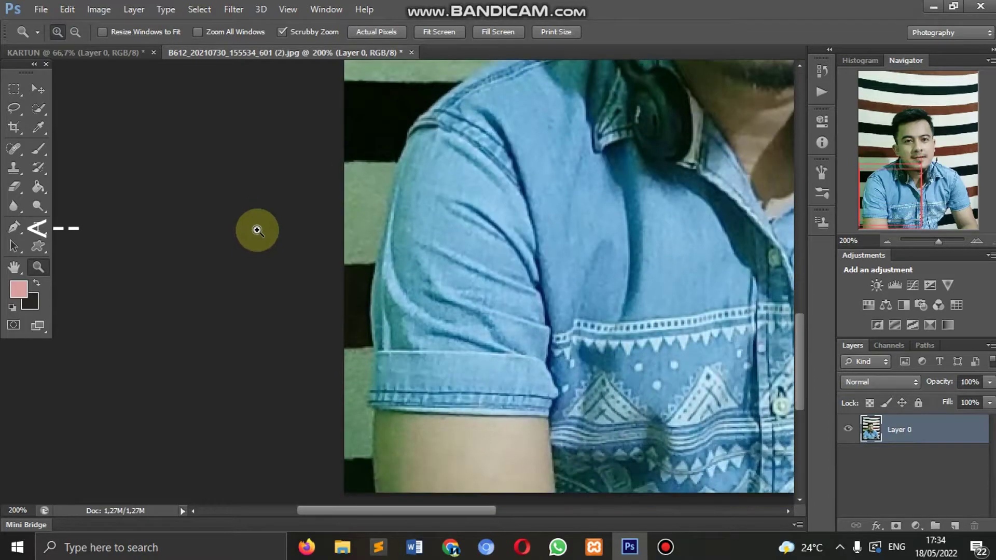
scroll(258, 230, "down", 2)
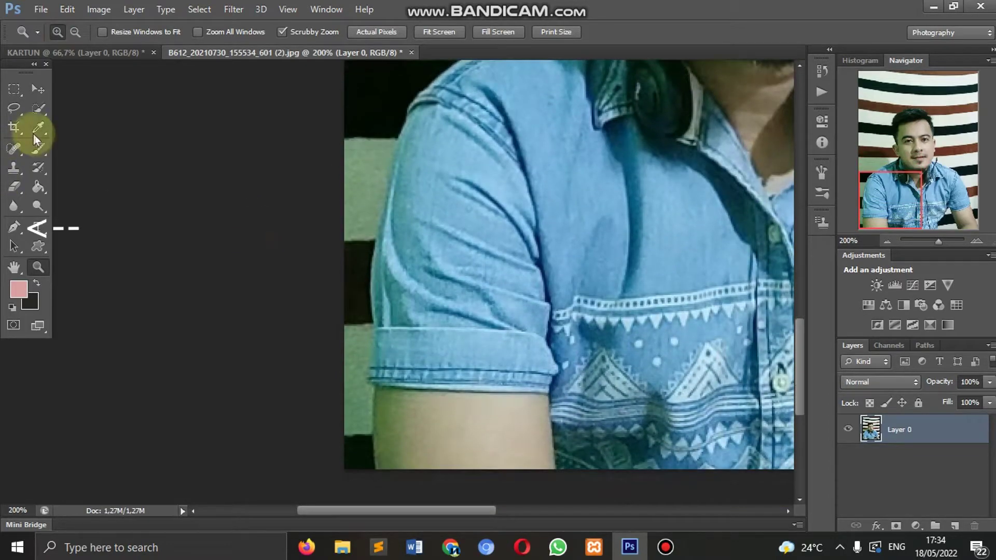
- Start a Pen path up the man's left arm, sleeve and shoulder
left_click(20, 231)
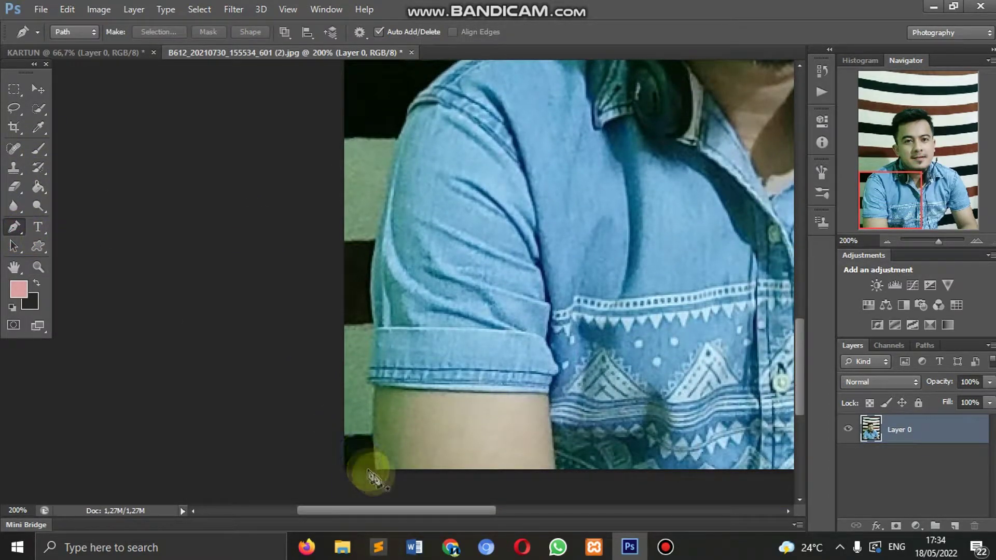
left_click(377, 473)
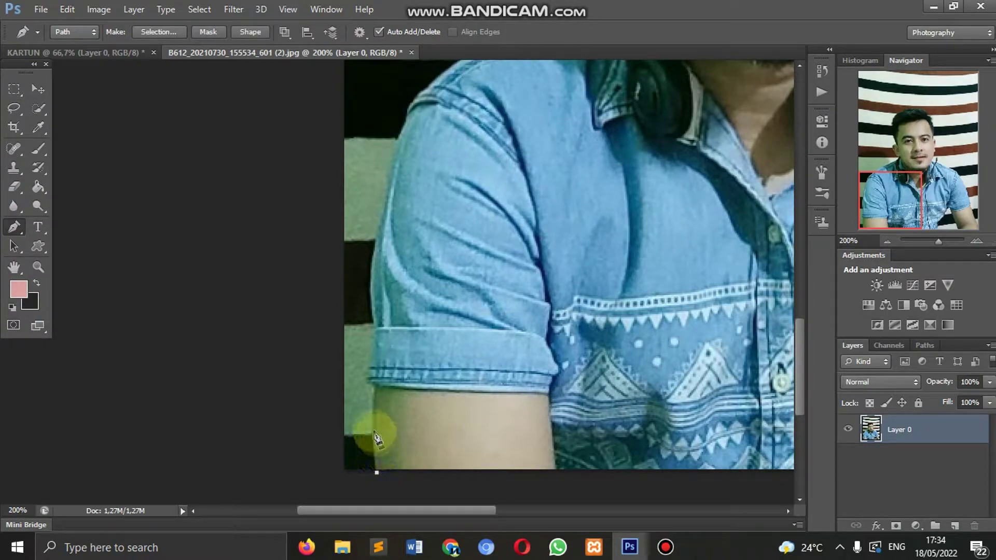
left_click(374, 413)
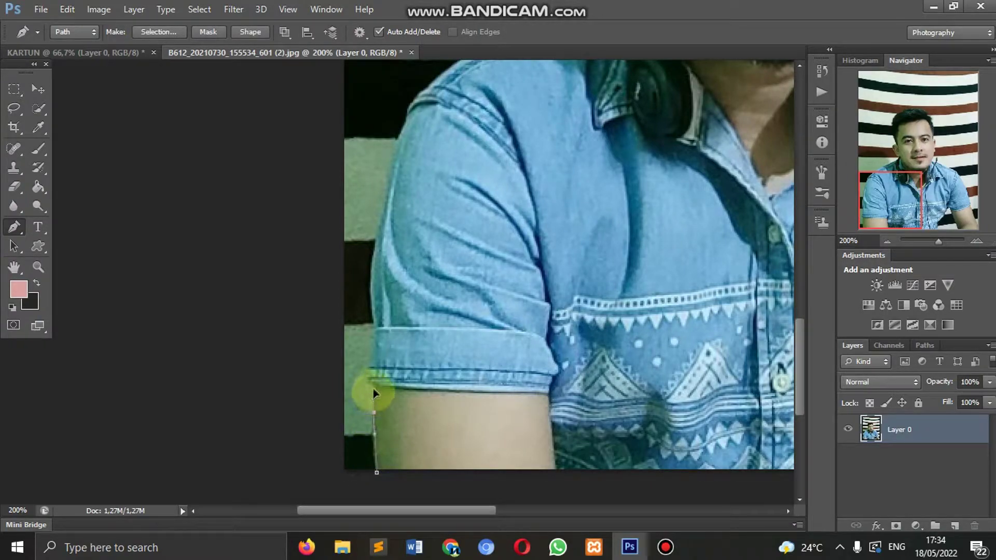
left_click(372, 384)
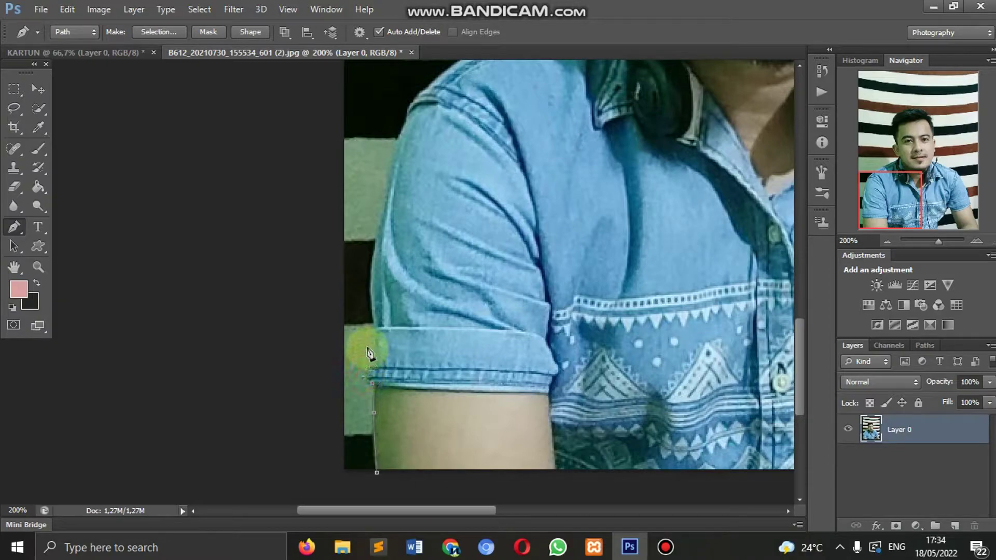
left_click(374, 338)
scroll(374, 312, "up", 1)
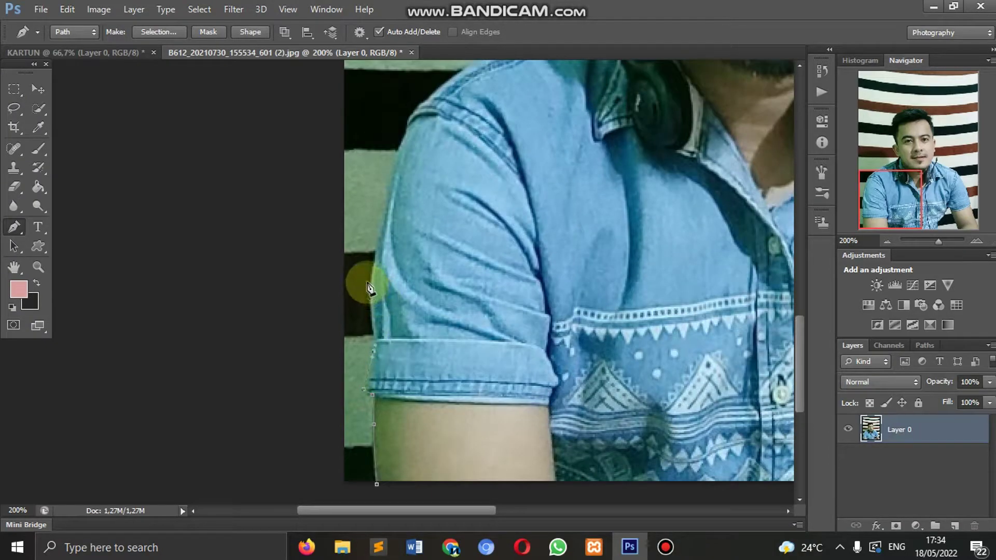
left_click(377, 253)
scroll(383, 239, "up", 4)
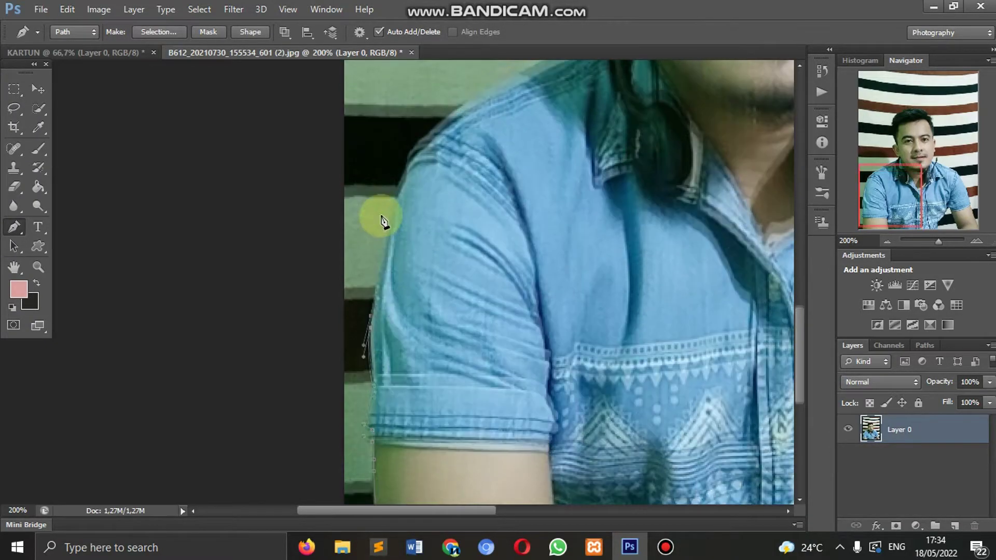
left_click(395, 223)
scroll(397, 199, "up", 3)
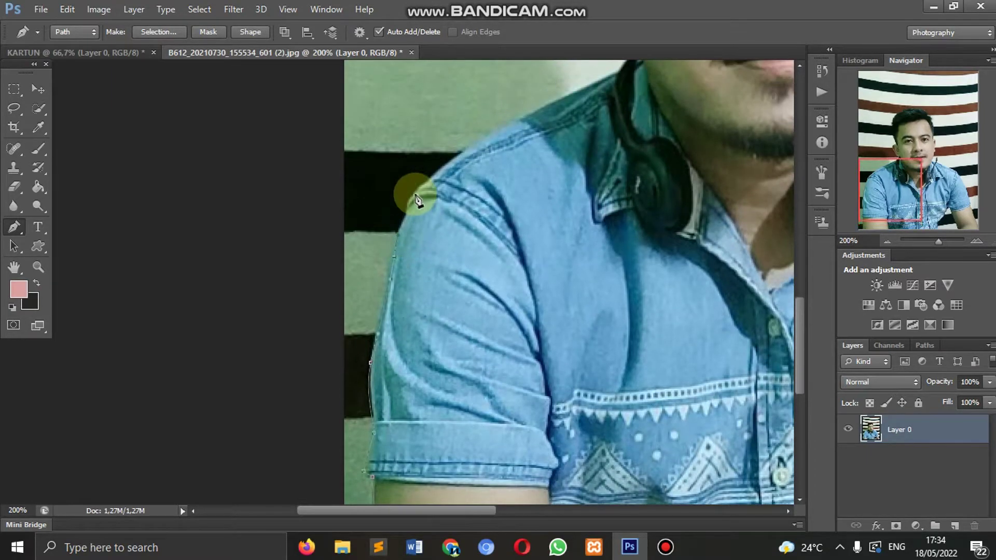
left_click_drag(415, 195, 425, 184)
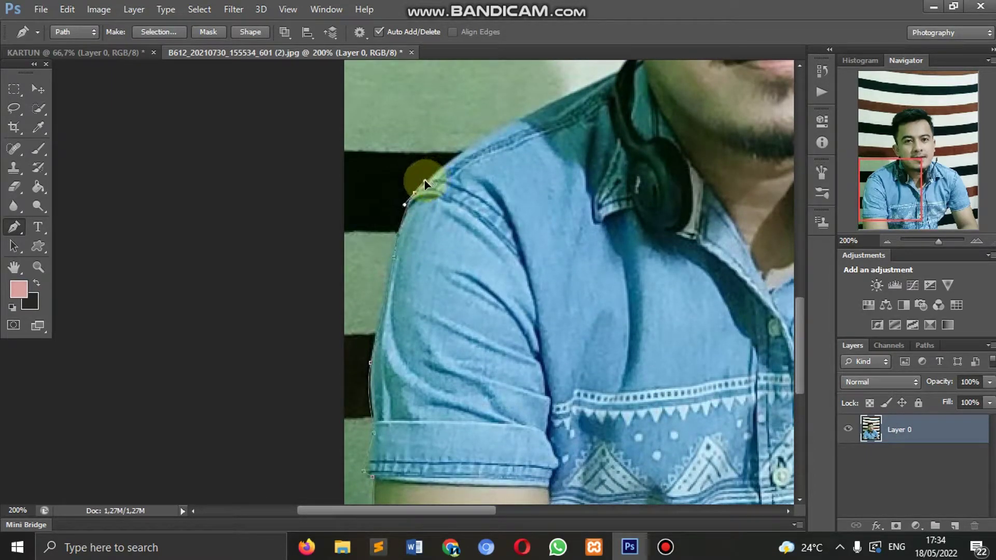
scroll(466, 176, "up", 3)
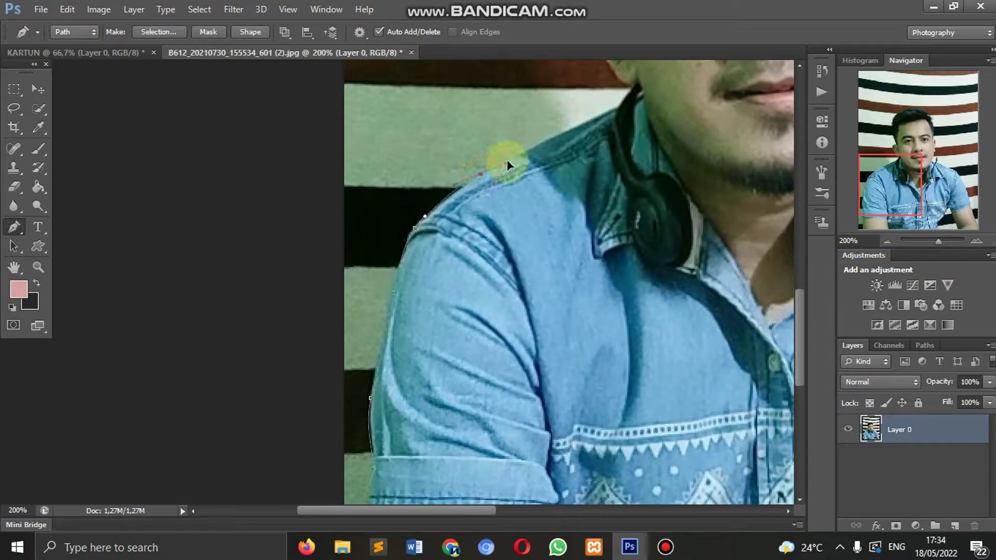
scroll(515, 166, "up", 3)
- Extend the path along the neck up toward the left ear
left_click(564, 169)
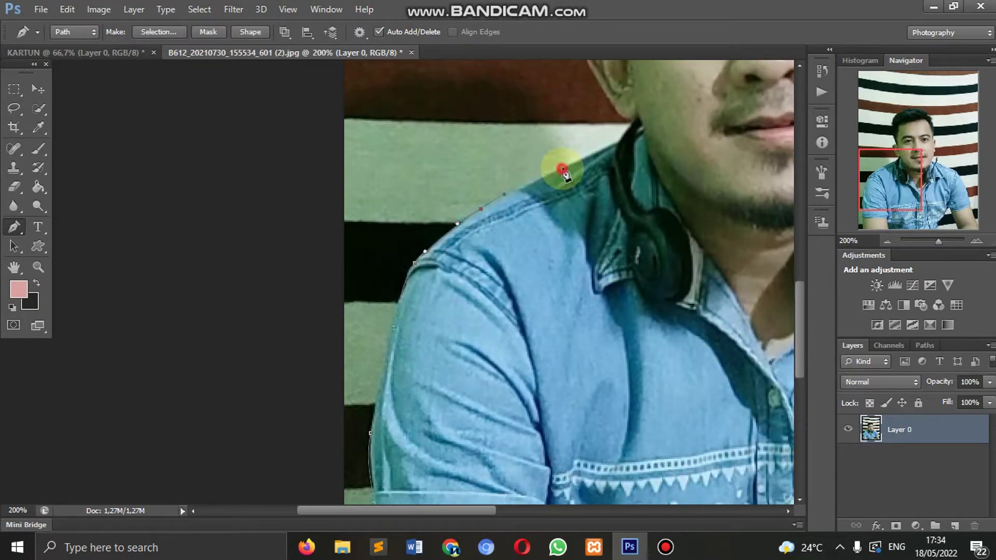
scroll(567, 167, "up", 2)
left_click(633, 148)
scroll(633, 148, "up", 2)
scroll(605, 151, "up", 2)
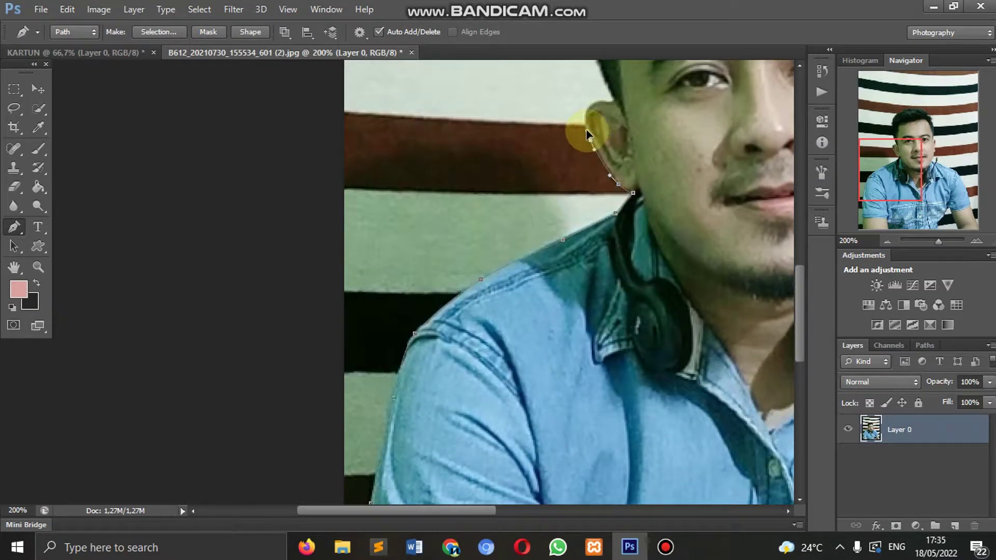
left_click(590, 139)
scroll(591, 129, "up", 2)
left_click_drag(592, 130, 605, 129)
scroll(597, 151, "up", 4)
- Trace the path up the left hair edge and across the top of the head
left_click(583, 145)
scroll(583, 146, "up", 4)
left_click(586, 166)
left_click(589, 149)
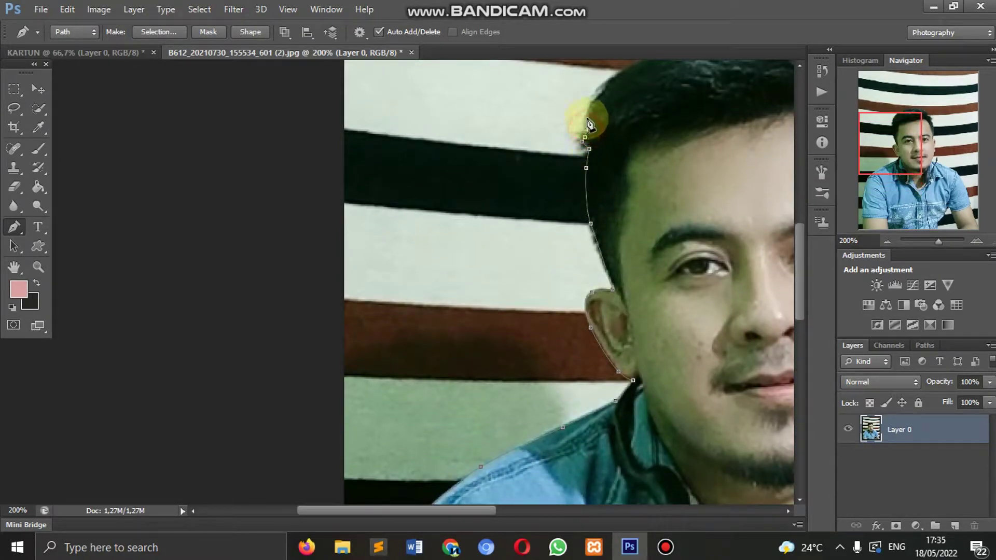
scroll(586, 122, "up", 2)
left_click(592, 145)
scroll(605, 140, "up", 3)
left_click(646, 153)
scroll(653, 156, "up", 2)
left_click(656, 172)
left_click(678, 158)
scroll(692, 161, "up", 1)
left_click(710, 164)
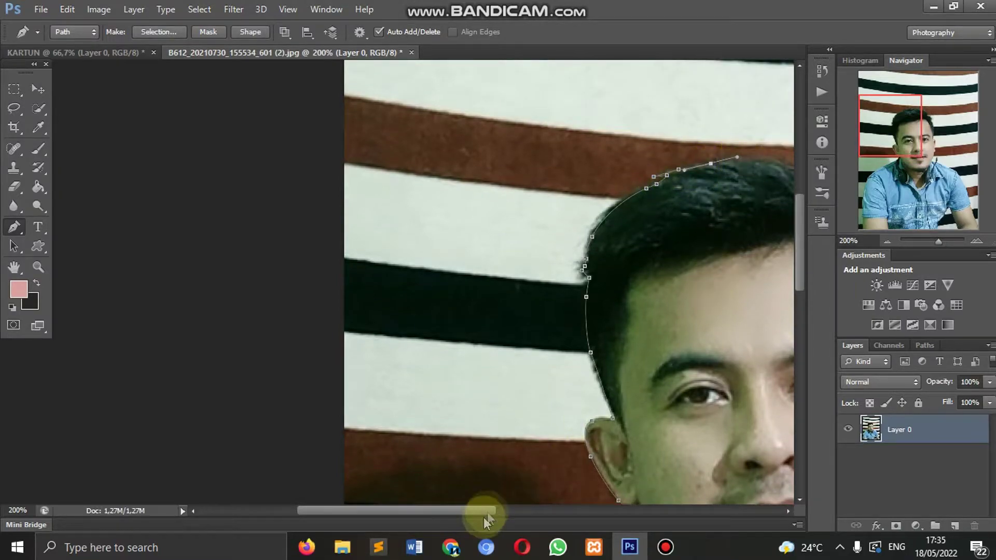
- Trace the path down the right side of the hair
left_click_drag(483, 511, 547, 511)
left_click(534, 164)
left_click(577, 190)
left_click(585, 211)
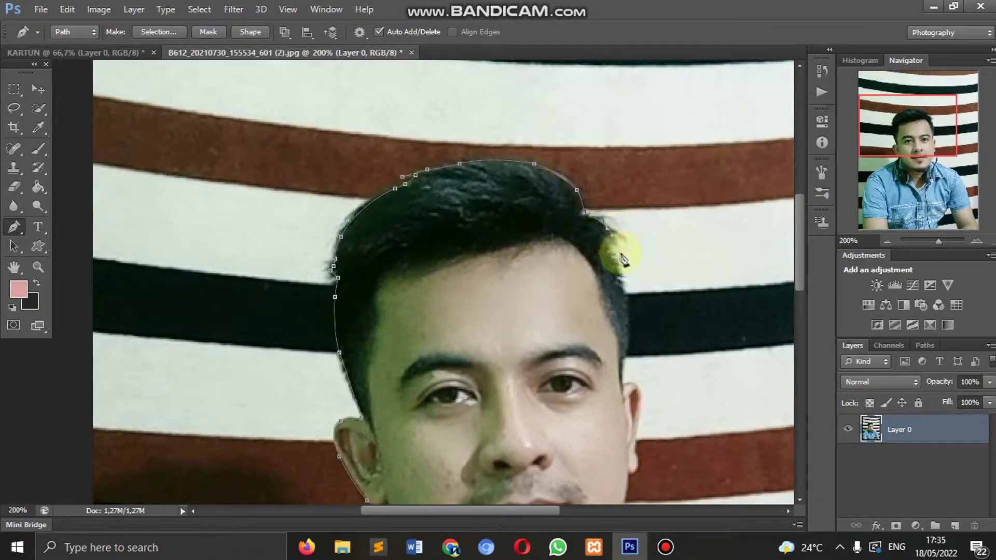
left_click(607, 229)
left_click(622, 286)
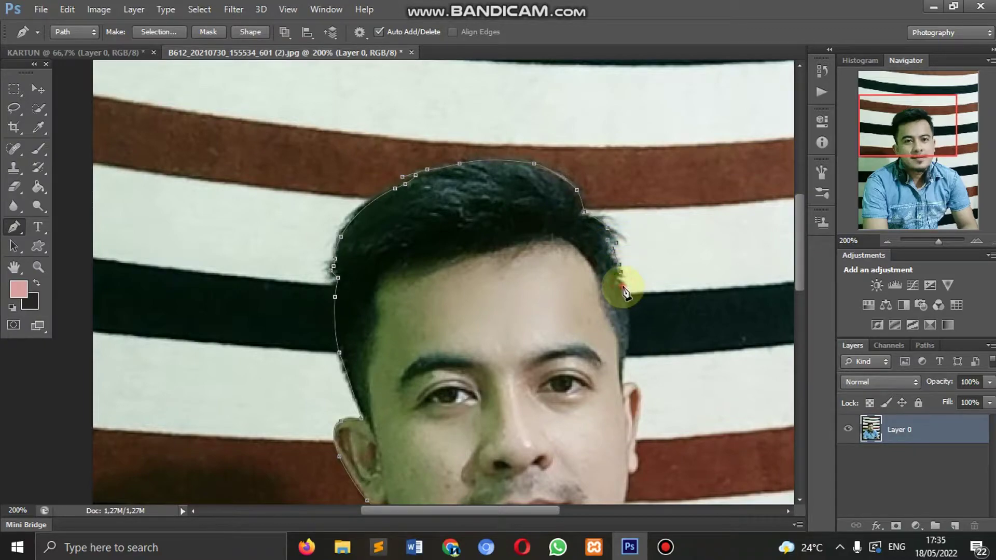
scroll(630, 322, "down", 2)
left_click(626, 331)
scroll(626, 325, "down", 3)
scroll(629, 311, "down", 1)
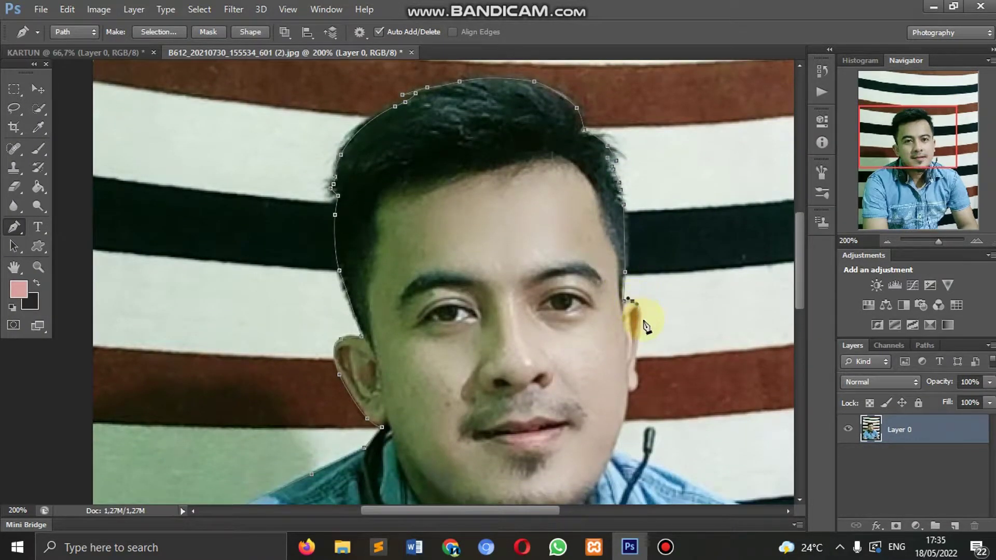
- Trace around the right ear, along the jaw and down the neck
left_click(644, 306)
scroll(646, 311, "down", 1)
scroll(640, 309, "down", 1)
left_click(637, 305)
scroll(638, 314, "down", 1)
scroll(639, 312, "down", 1)
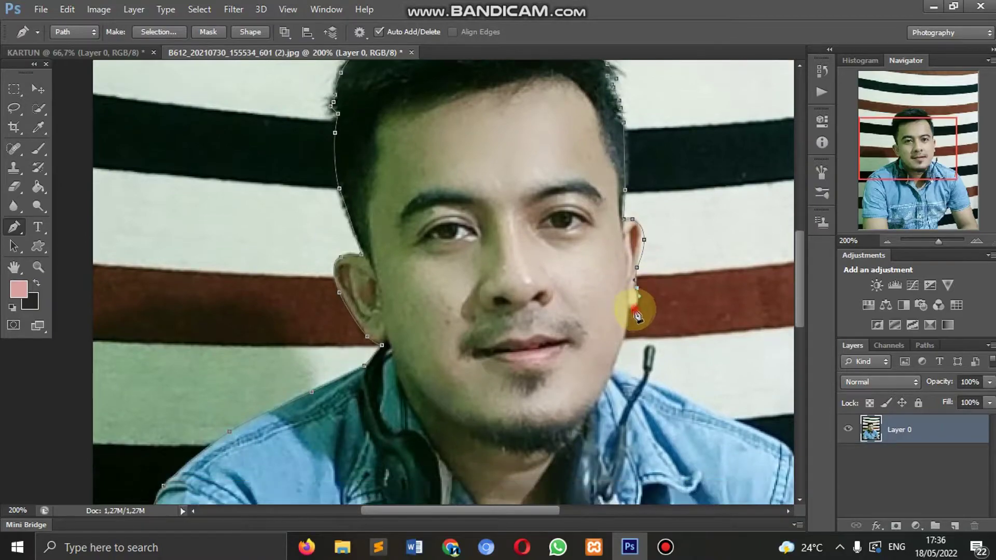
left_click(637, 291)
scroll(637, 312, "down", 1)
left_click(635, 263)
scroll(623, 303, "down", 1)
left_click(614, 285)
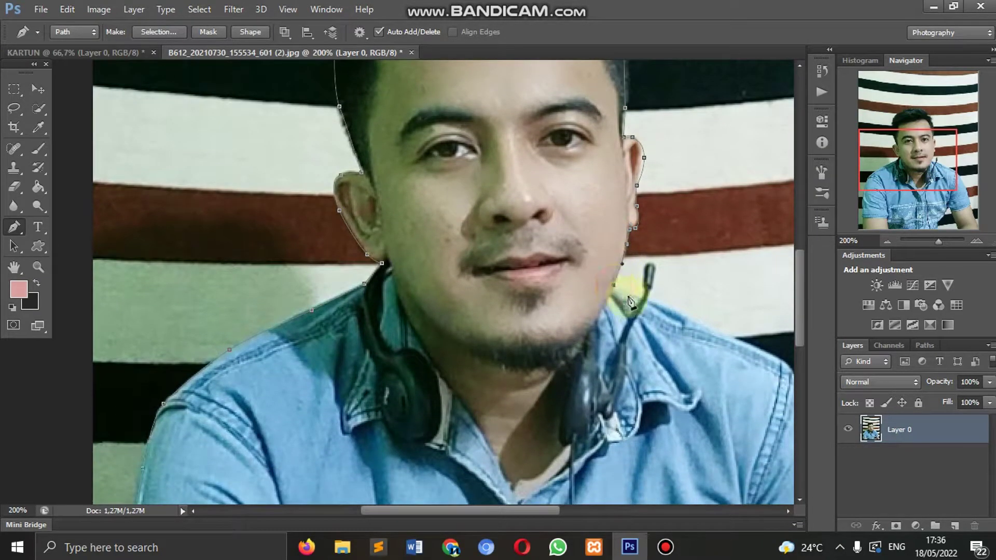
left_click(643, 294)
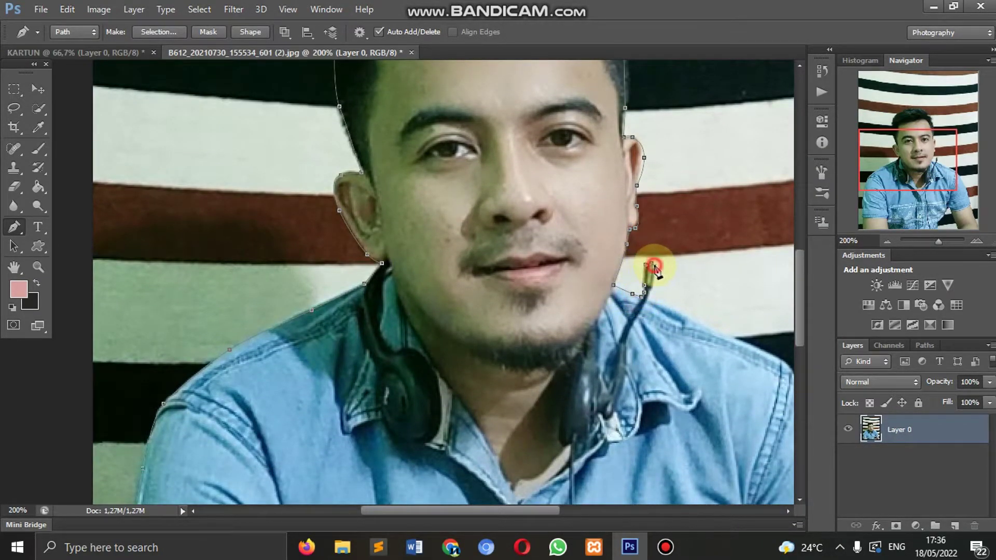
scroll(655, 268, "down", 1)
- Trace the right shoulder beside the mic and down the right sleeve
left_click(700, 288)
scroll(690, 285, "right", 3)
left_click(569, 270)
left_click(586, 276)
left_click(639, 308)
scroll(644, 311, "down", 1)
left_click(680, 329)
left_click(689, 348)
scroll(721, 363, "down", 2)
left_click(717, 366)
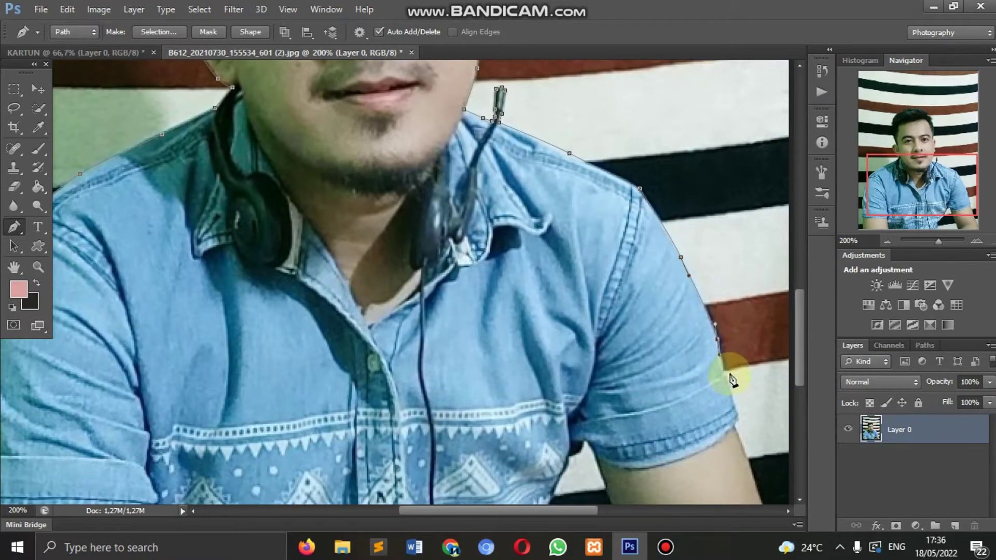
scroll(731, 380, "down", 2)
scroll(726, 405, "down", 1)
left_click_drag(577, 511, 603, 511)
- Outline the right forearm and back up to the sleeve
left_click(658, 361)
left_click(665, 381)
left_click(679, 415)
left_click(693, 452)
left_click(688, 484)
left_click(553, 480)
left_click(544, 458)
left_click(517, 385)
- Trace the shirt's side edge to the photo bottom and close the path at its start
left_click(481, 312)
left_click(467, 331)
left_click(454, 360)
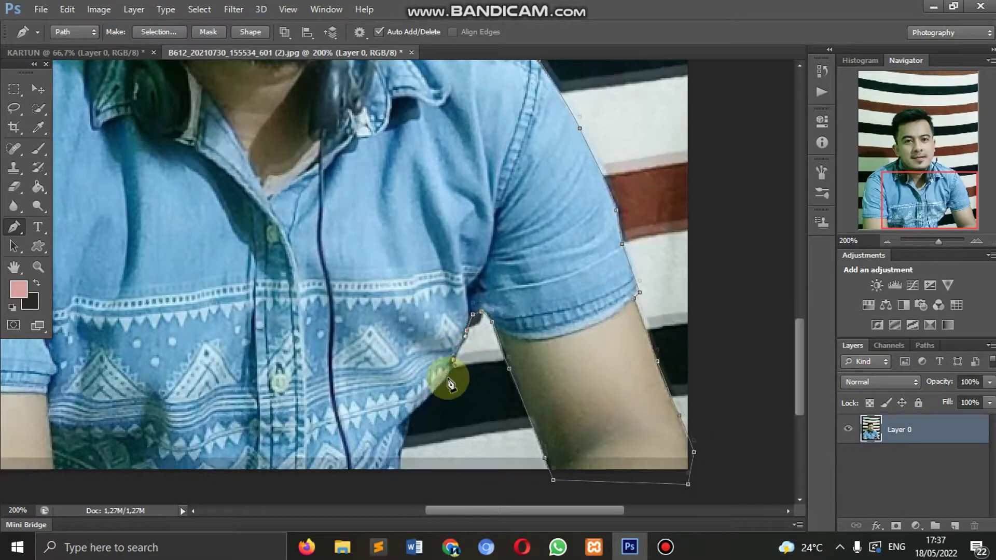
scroll(449, 383, "down", 1)
scroll(423, 378, "down", 1)
left_click(410, 352)
left_click(404, 382)
left_click(377, 401)
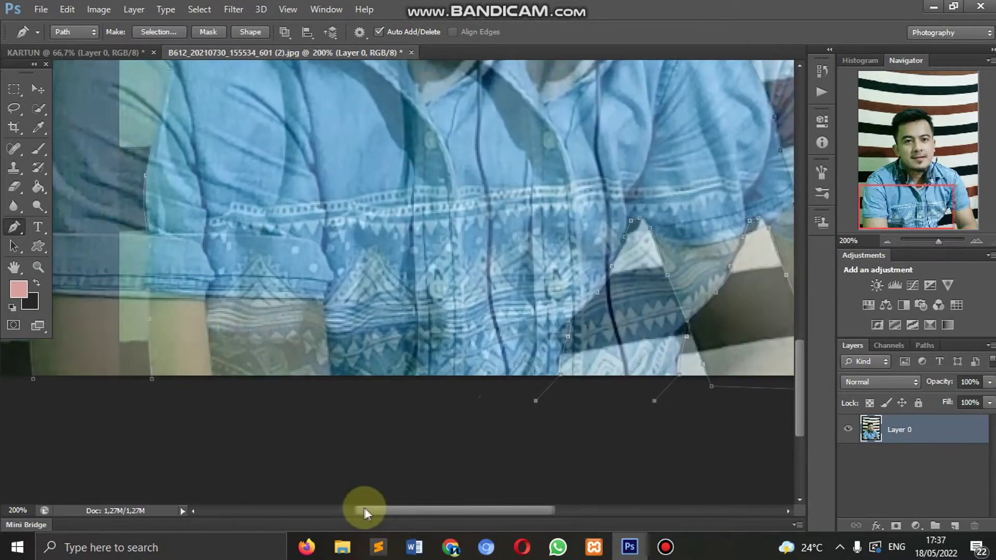
left_click_drag(436, 510, 351, 511)
left_click(208, 379)
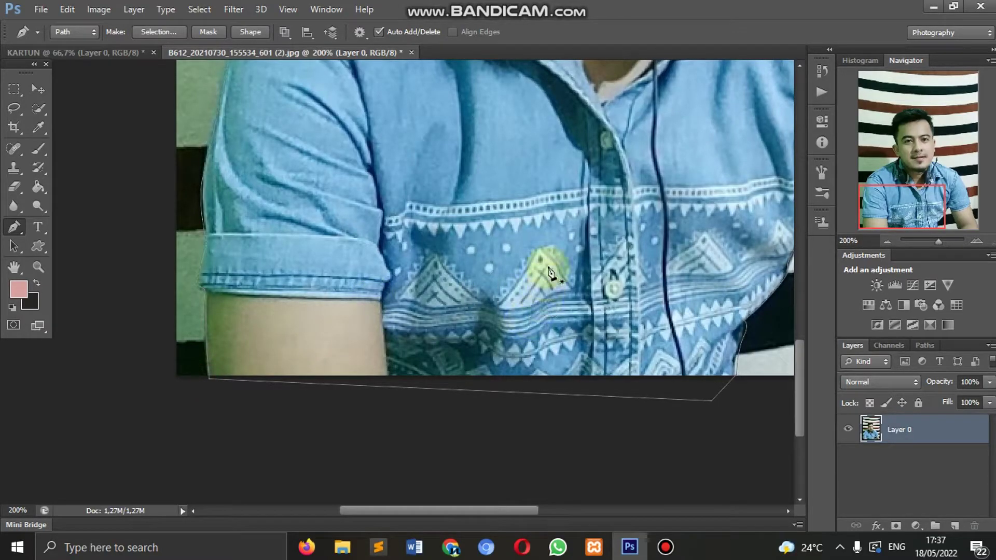
scroll(555, 251, "up", 5)
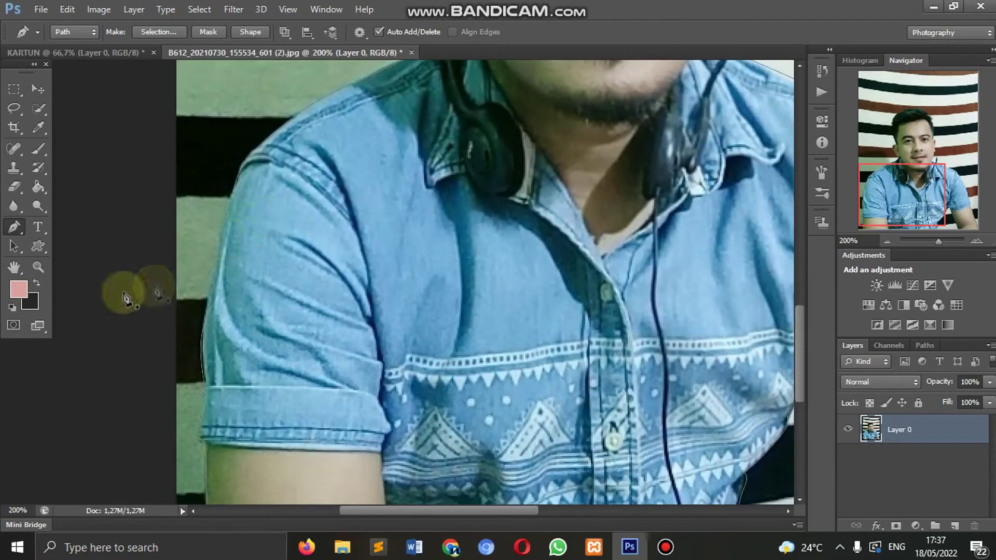
- Convert the traced pen path into a selection around the man
right_click(434, 179)
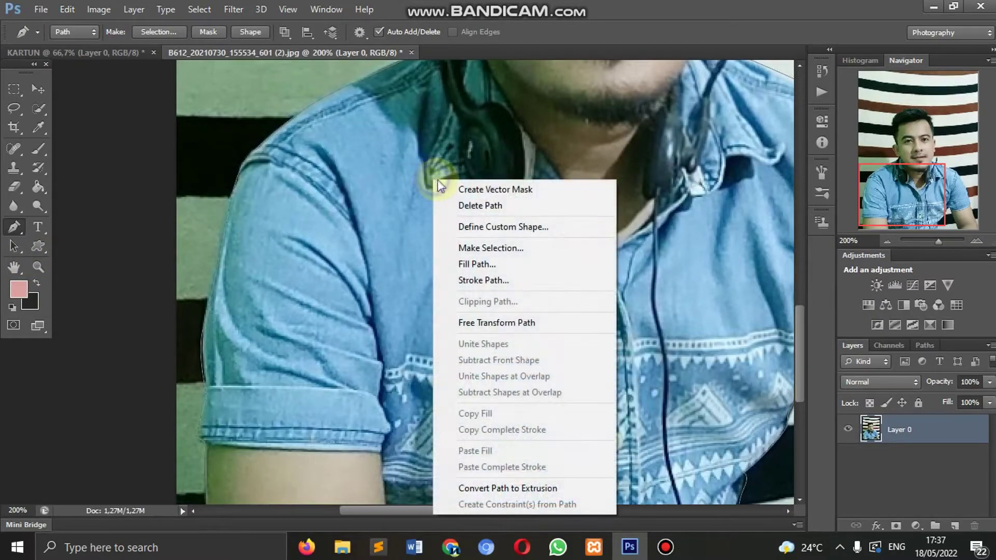
left_click(521, 251)
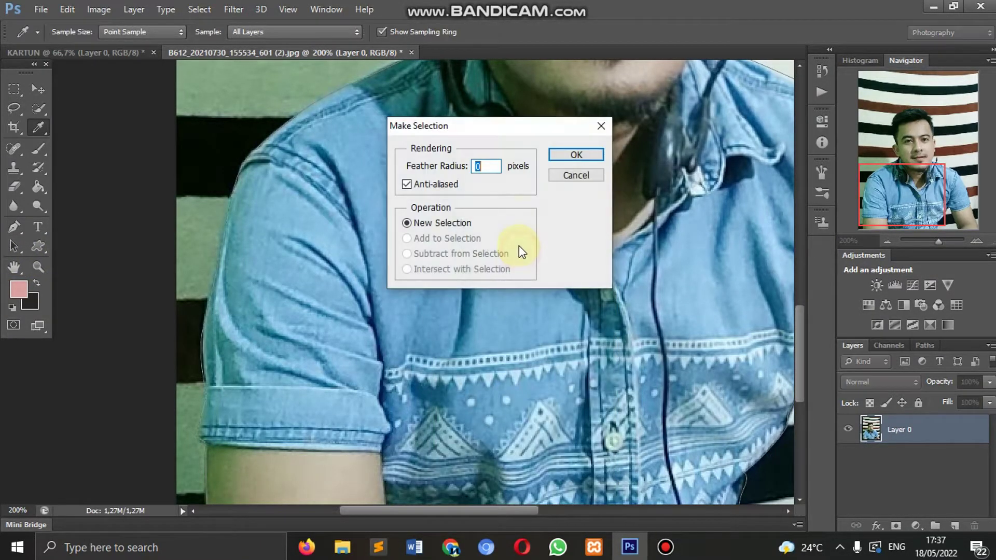
left_click(577, 155)
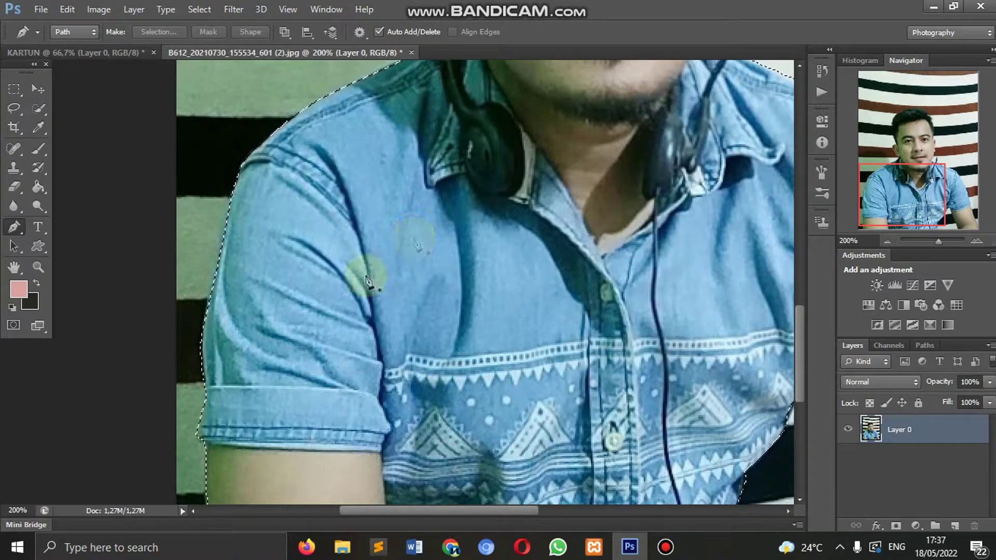
- Zoom out twice to view the whole photo at 66.67%
left_click(38, 267)
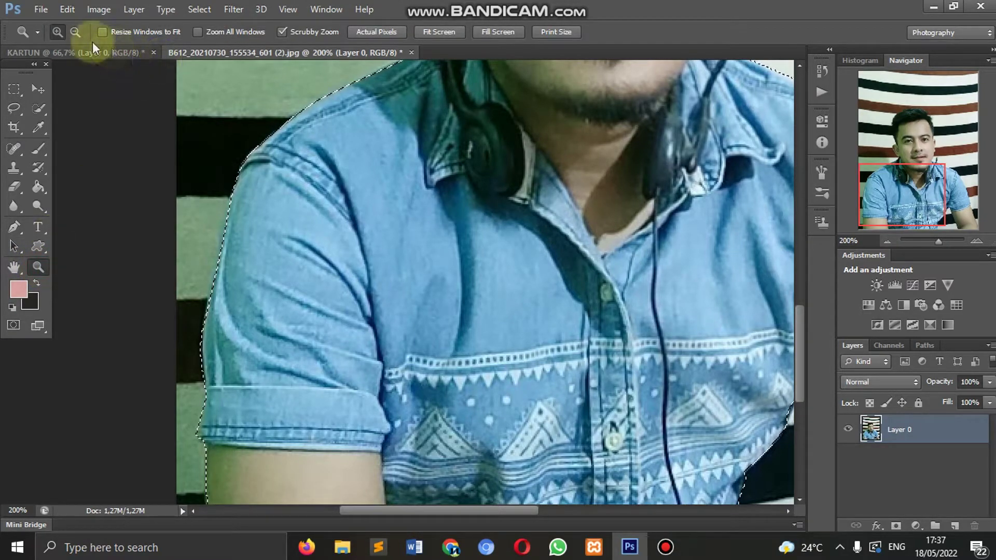
left_click(75, 31)
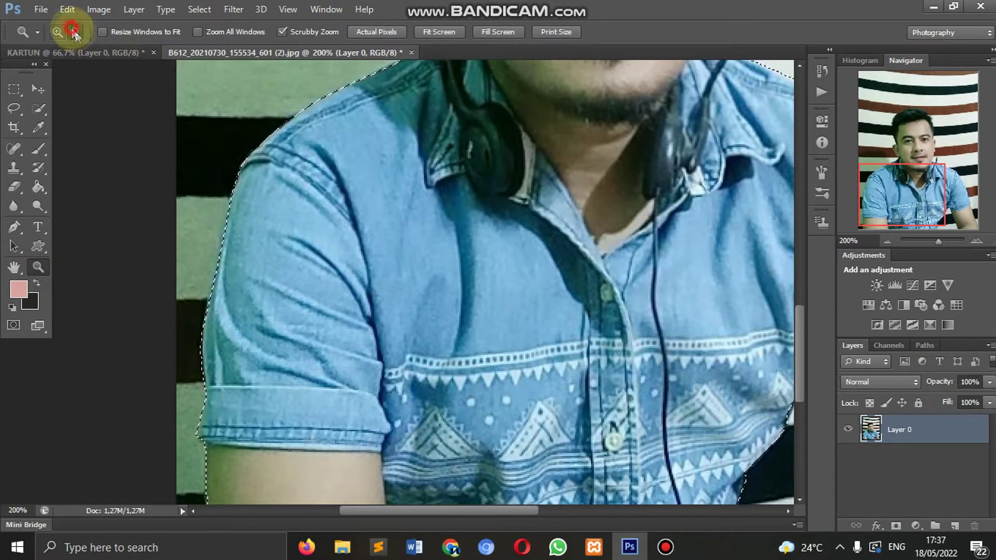
left_click(456, 157)
left_click(459, 153)
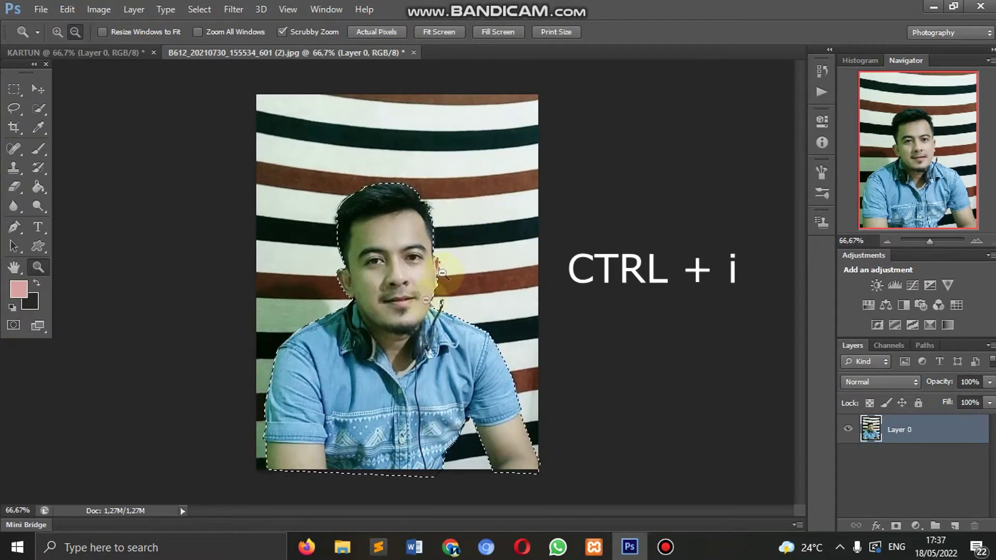
- Invert the selection, delete the striped background, and deselect, leaving the man on transparency
key("ctrl+shift+i")
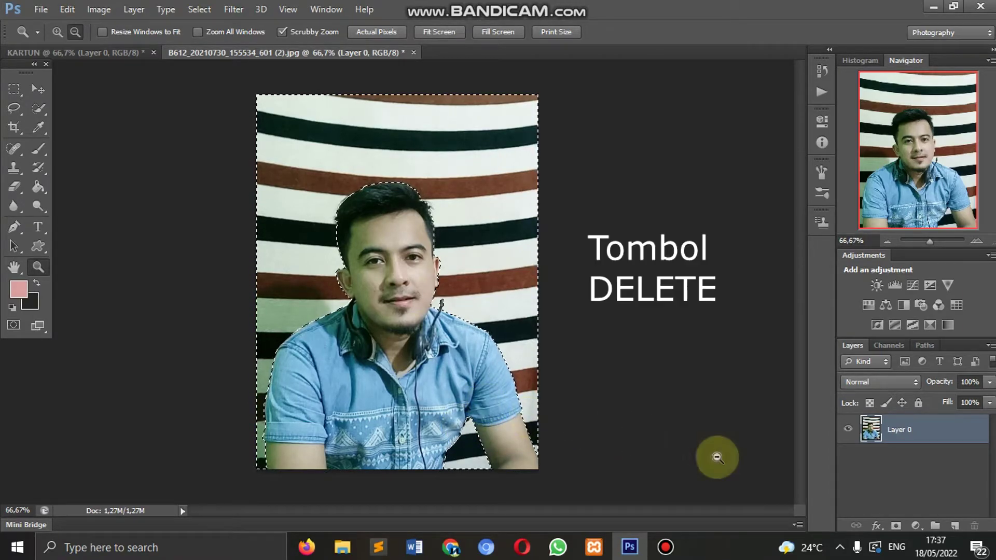
key("Delete")
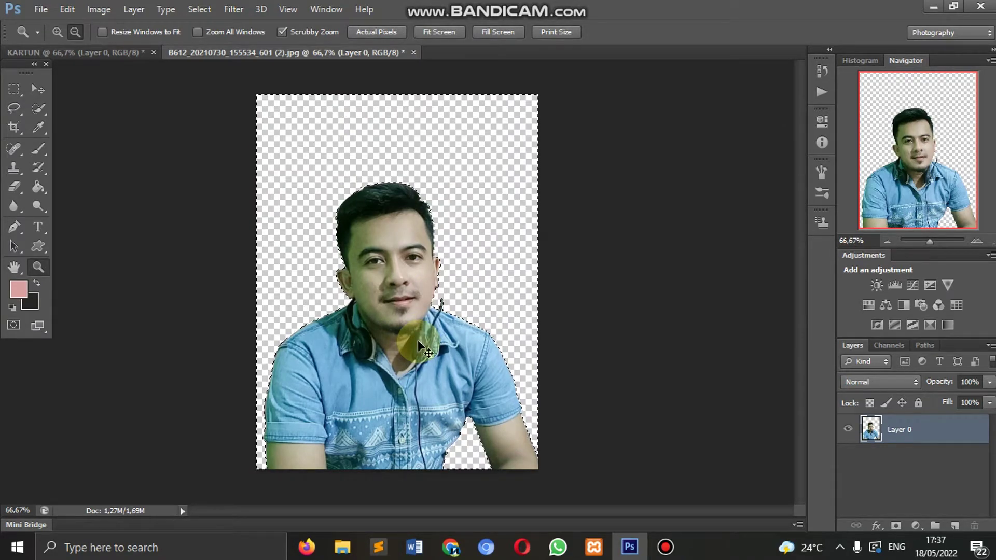
key("ctrl+d")
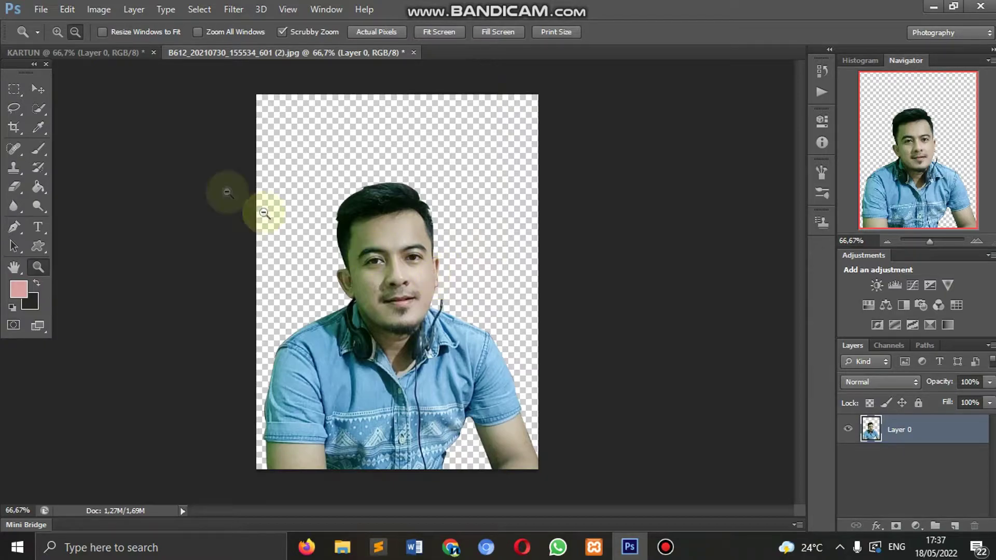
left_click(37, 90)
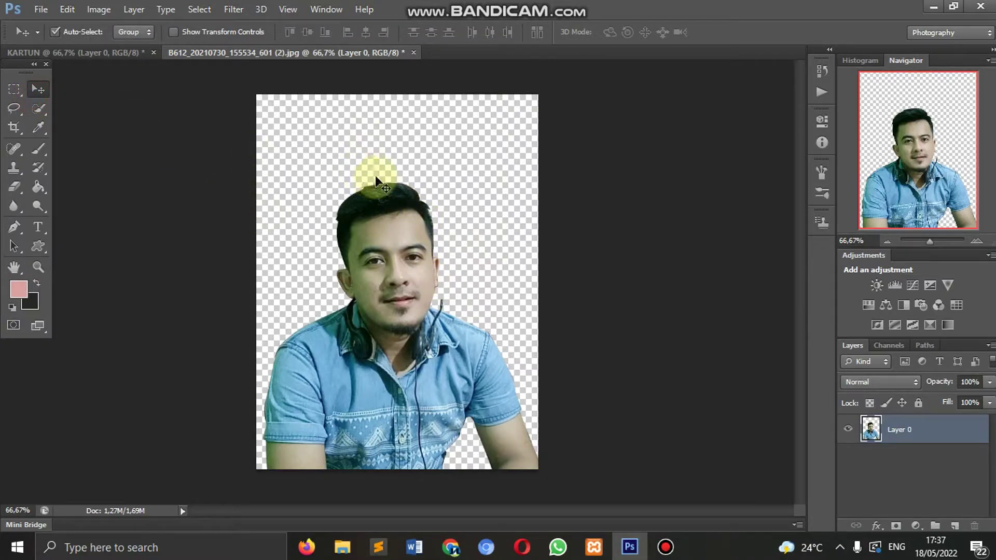
- Drag the cut-out man onto the pink KARTUN canvas, position him, and duplicate Layer 1
mouse_move(402, 214)
left_mouse_down()
mouse_move(127, 61)
mouse_move(294, 162)
left_mouse_up()
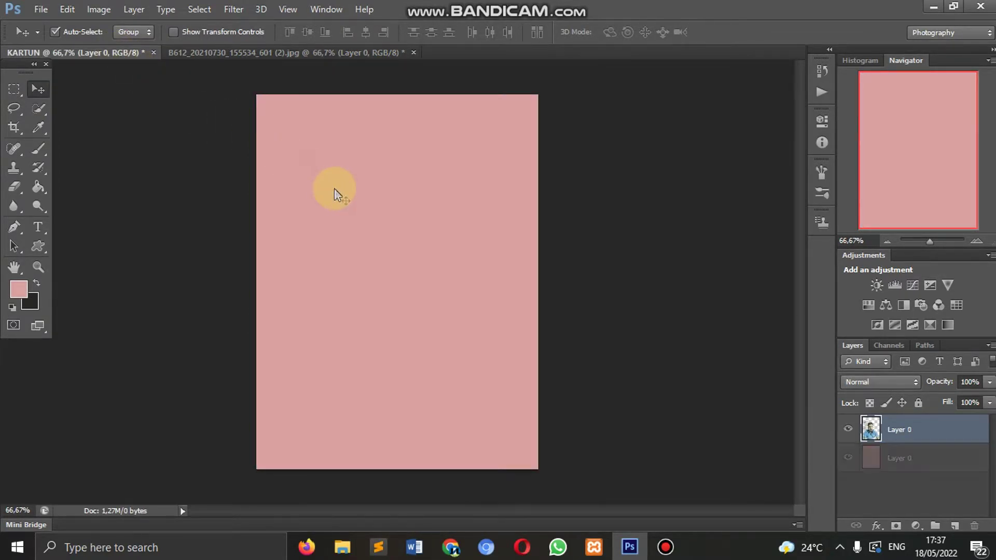
left_click_drag(334, 187, 334, 189)
mouse_move(374, 214)
left_mouse_down()
mouse_move(418, 213)
mouse_move(410, 245)
left_mouse_up()
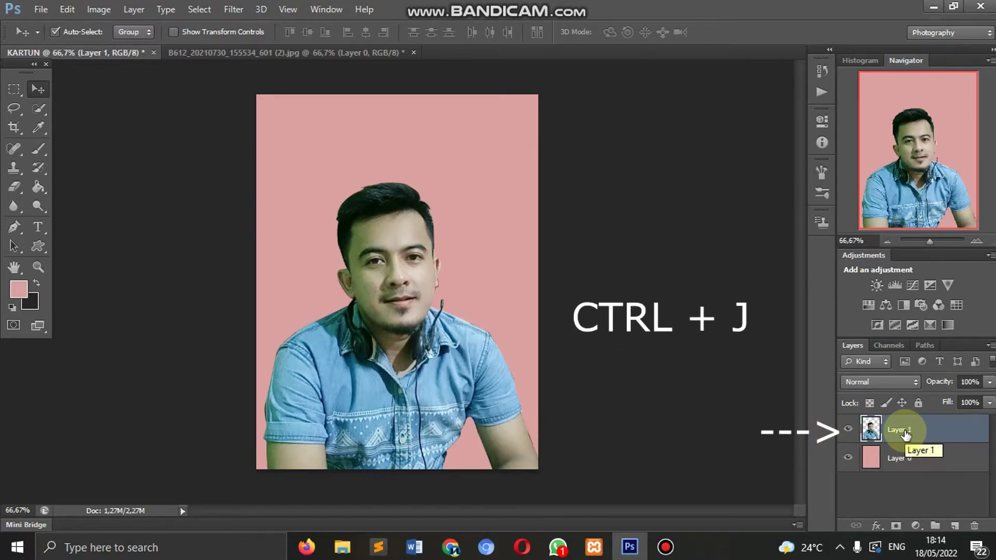
key("ctrl+j")
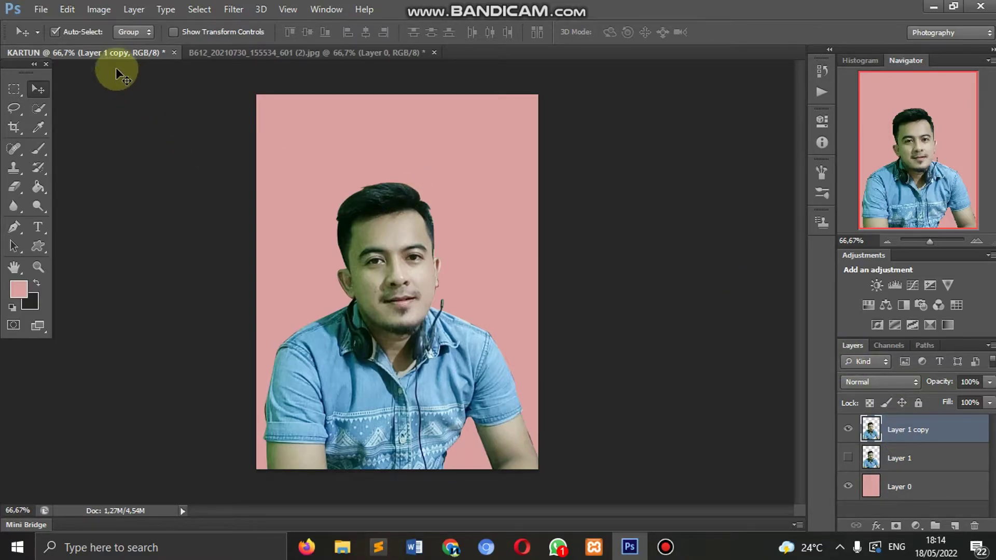
- Apply Brightness/Contrast to Layer 1 copy with Brightness 59 and Contrast 25
left_click(104, 15)
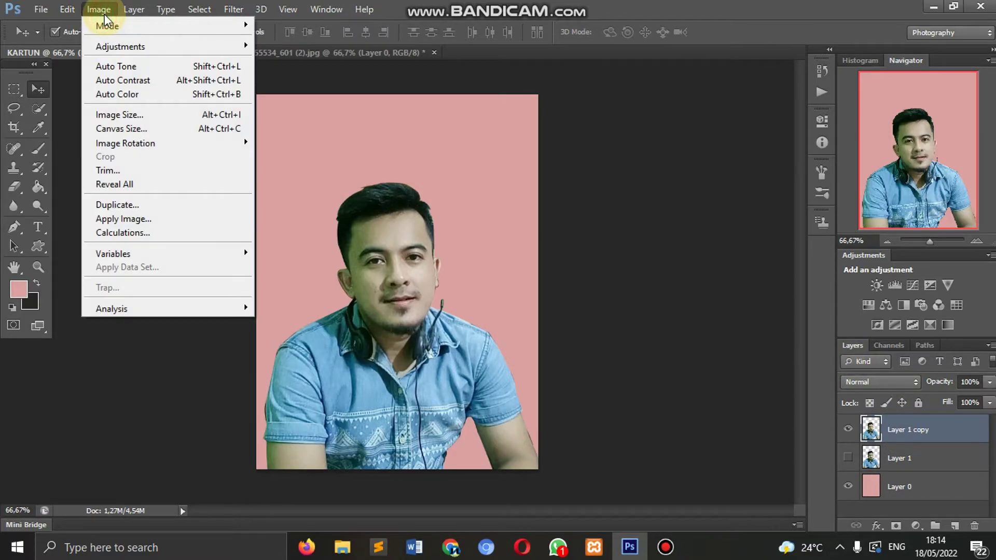
left_click(149, 48)
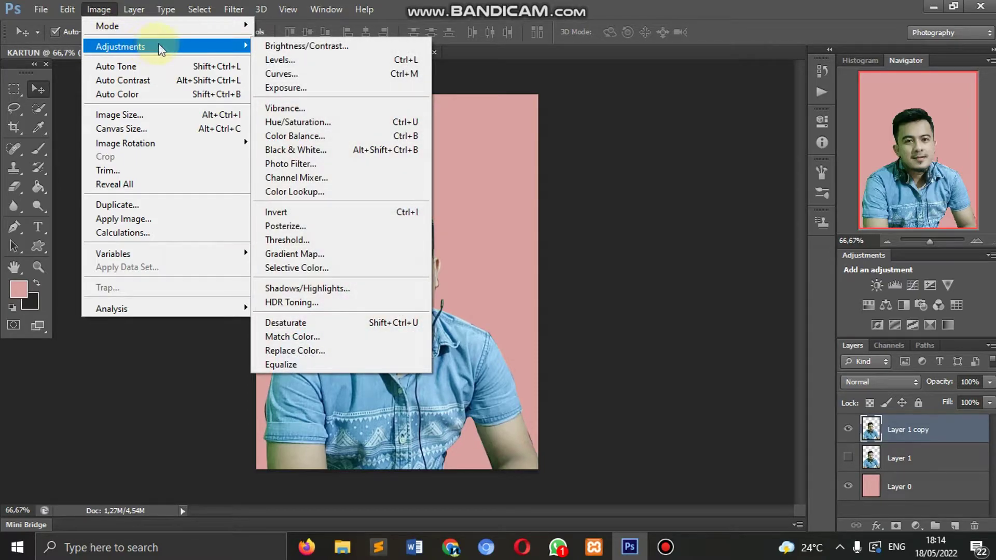
left_click(291, 46)
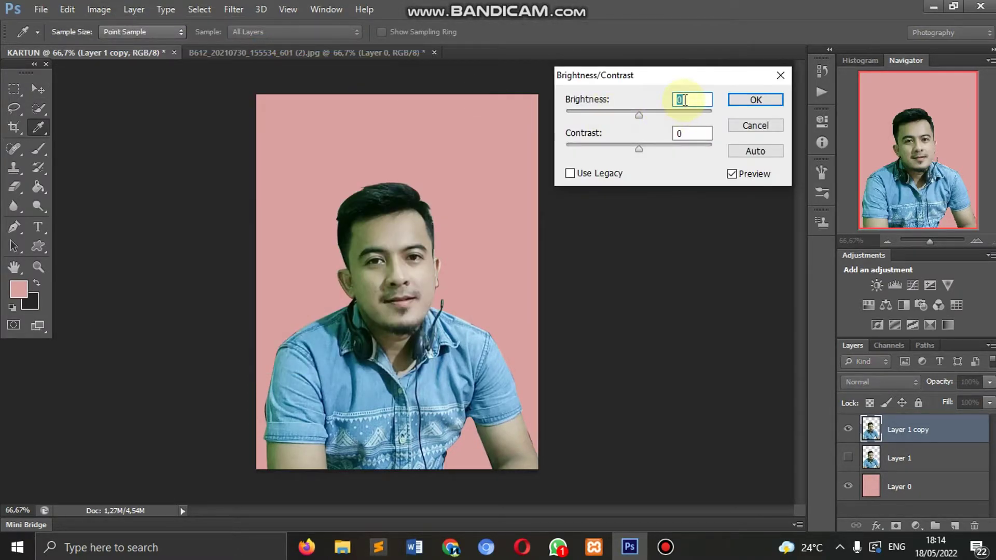
left_click(685, 100)
type("9")
left_click(692, 129)
type("25")
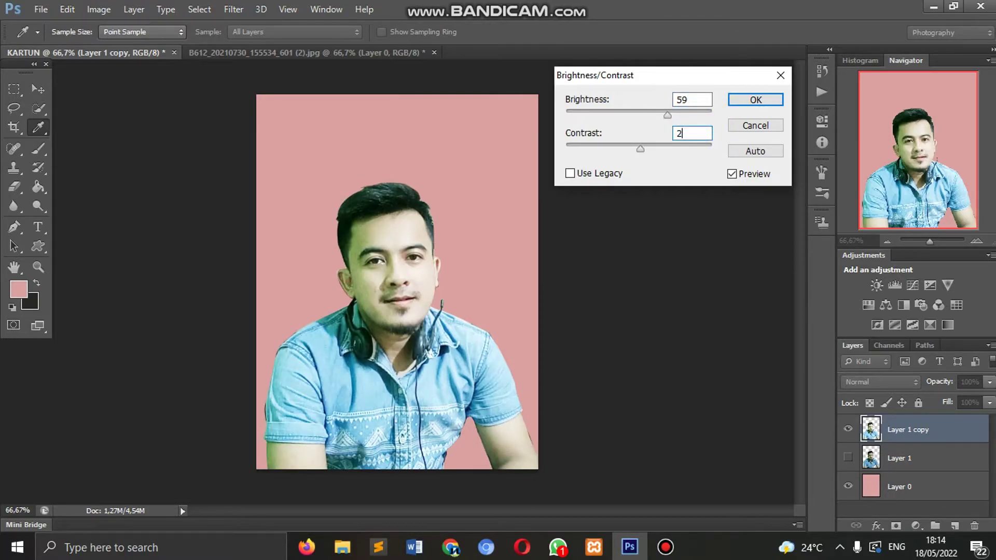
left_click(751, 106)
key("v")
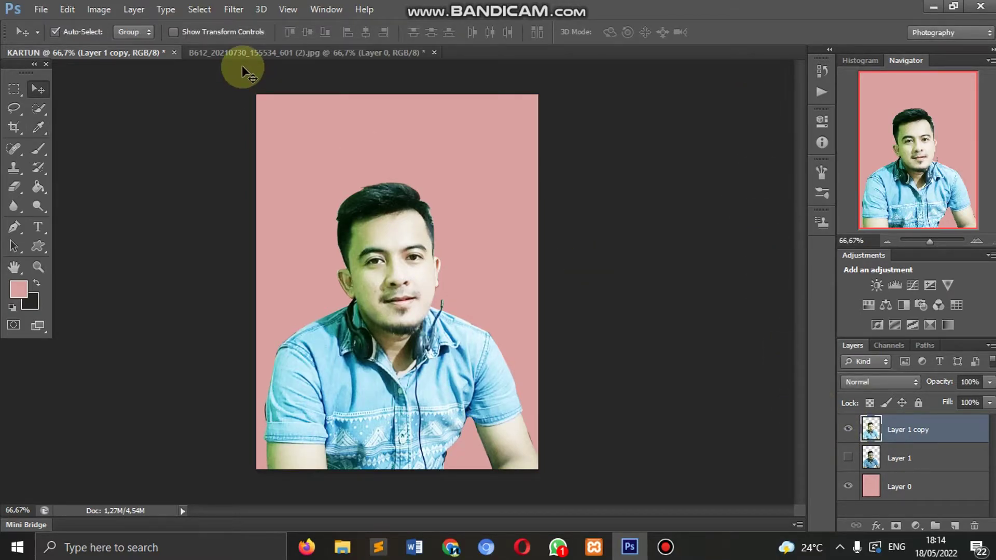
- Apply Filter Gallery's Artistic Poster Edges: Edge Thickness 10, Edge Intensity 2, Posterization 0
left_click(234, 9)
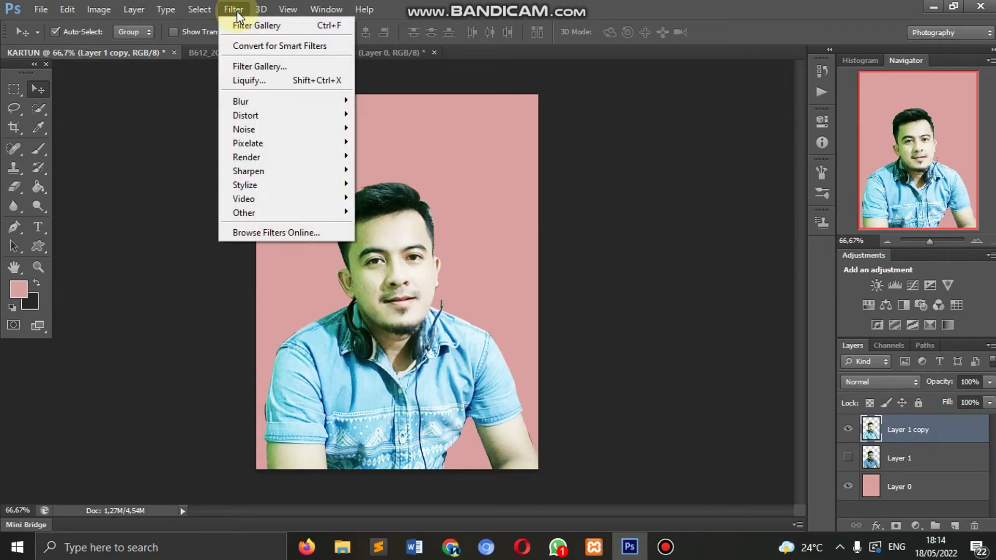
left_click(247, 66)
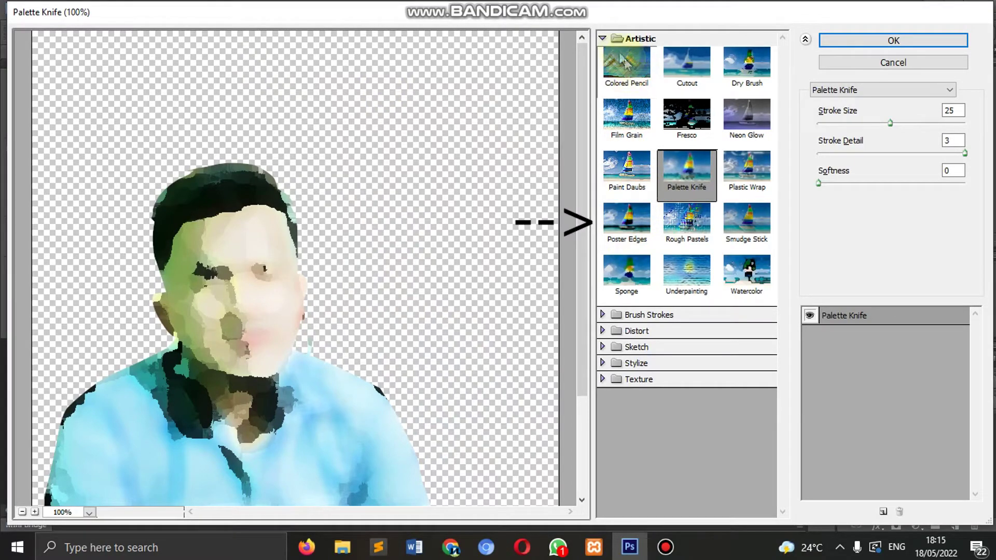
left_click(628, 226)
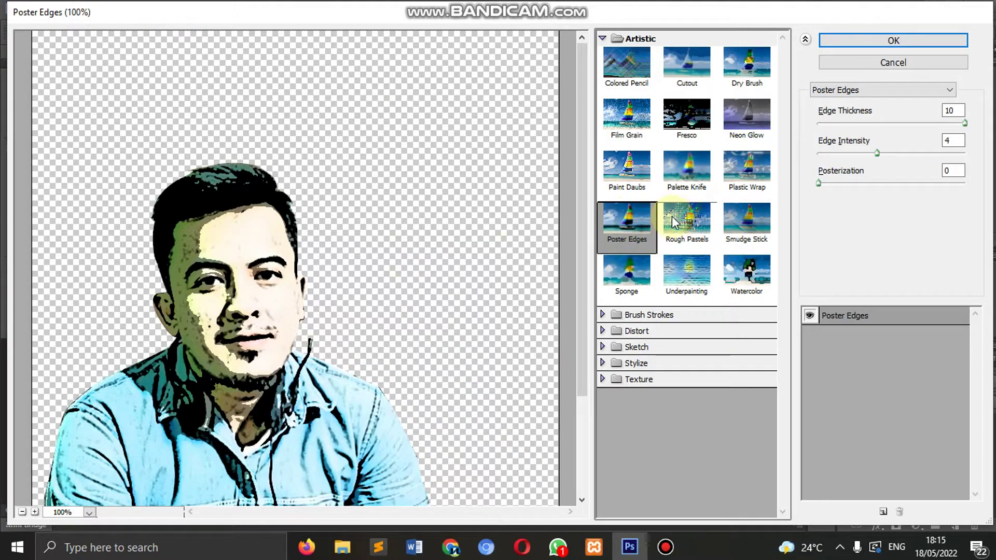
left_click_drag(875, 156, 829, 155)
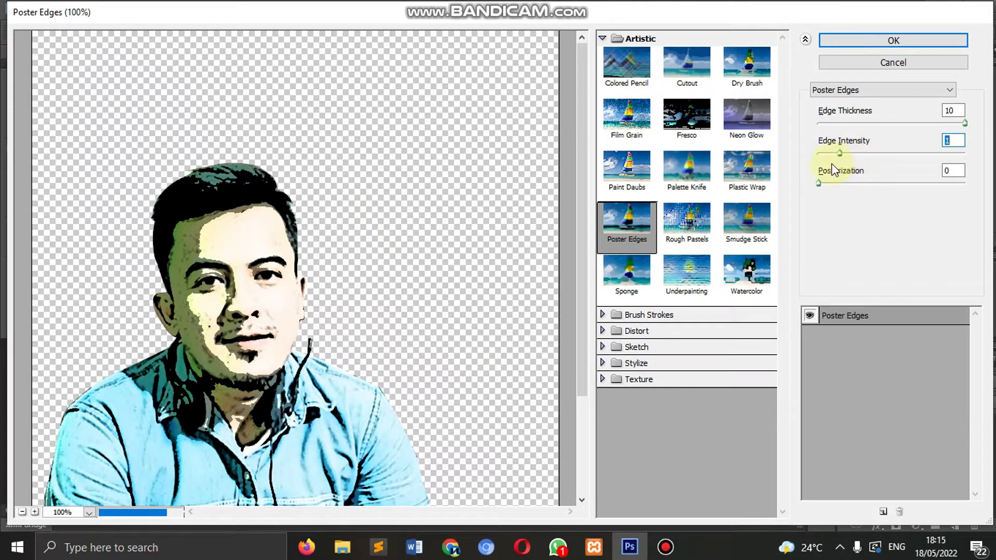
left_click_drag(828, 164, 837, 170)
left_click(965, 123)
left_click_drag(818, 183, 808, 192)
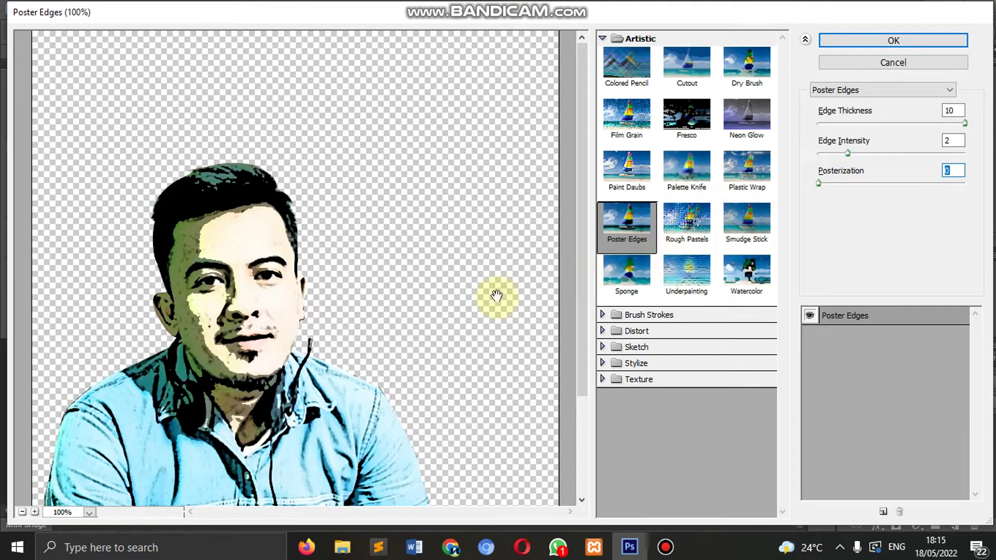
left_click(899, 41)
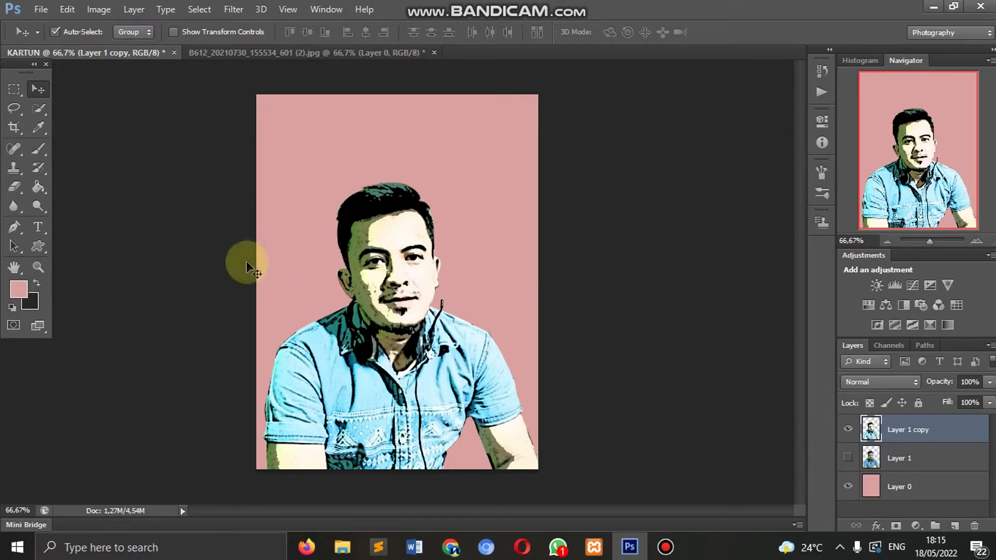
- Zoom in on the man's face and set up the Blur tool with a 16 px brush
left_click(38, 268)
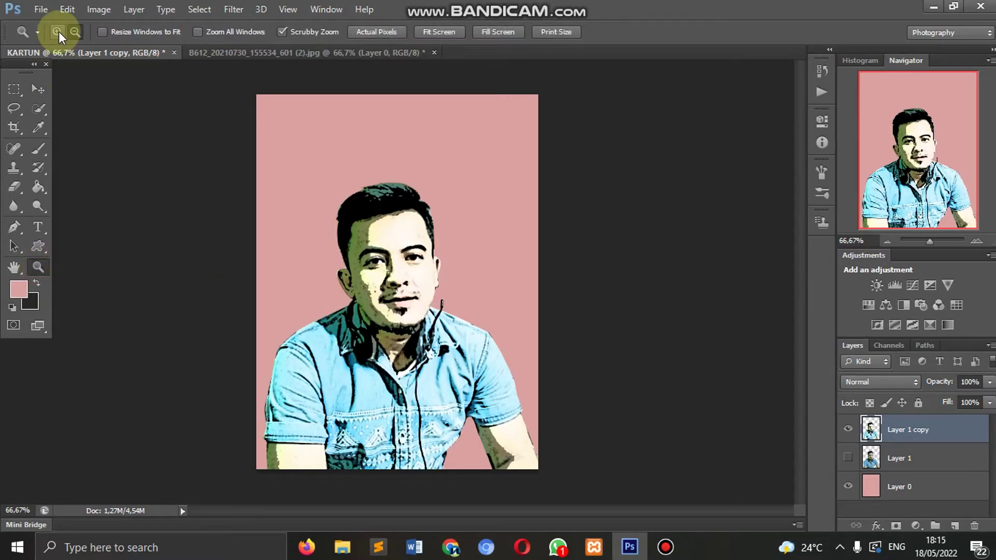
left_click(366, 269)
left_click(365, 269)
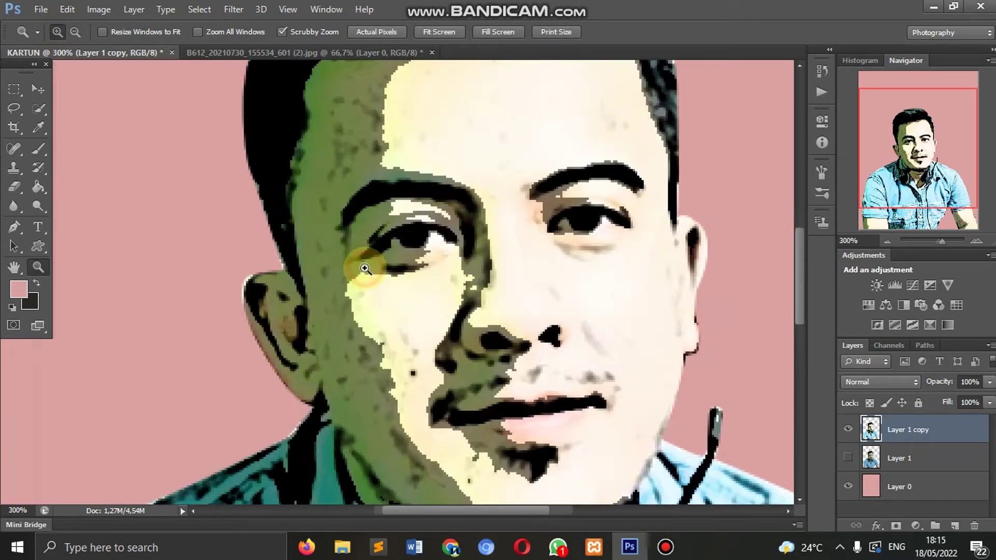
left_click(75, 32)
left_click(397, 187)
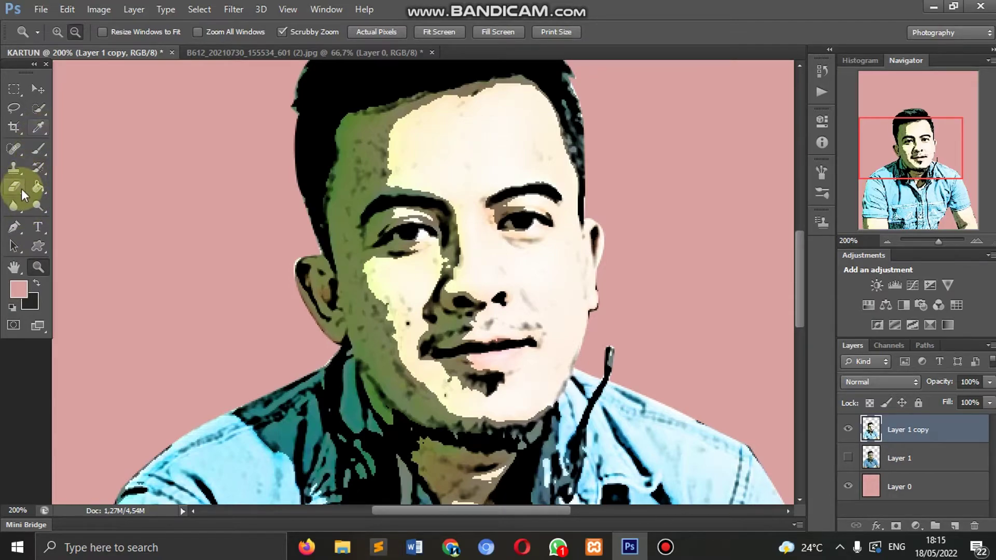
left_click(17, 206)
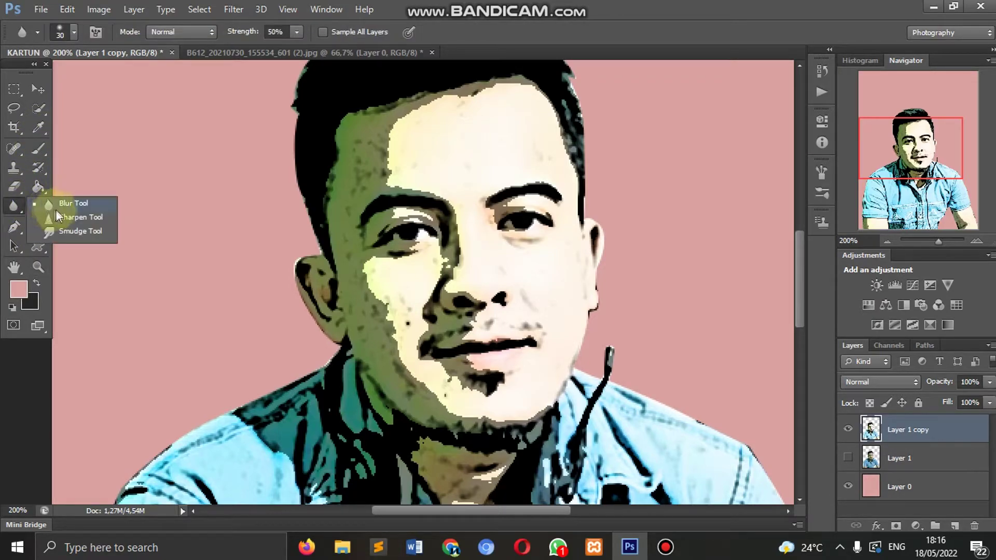
left_click(67, 202)
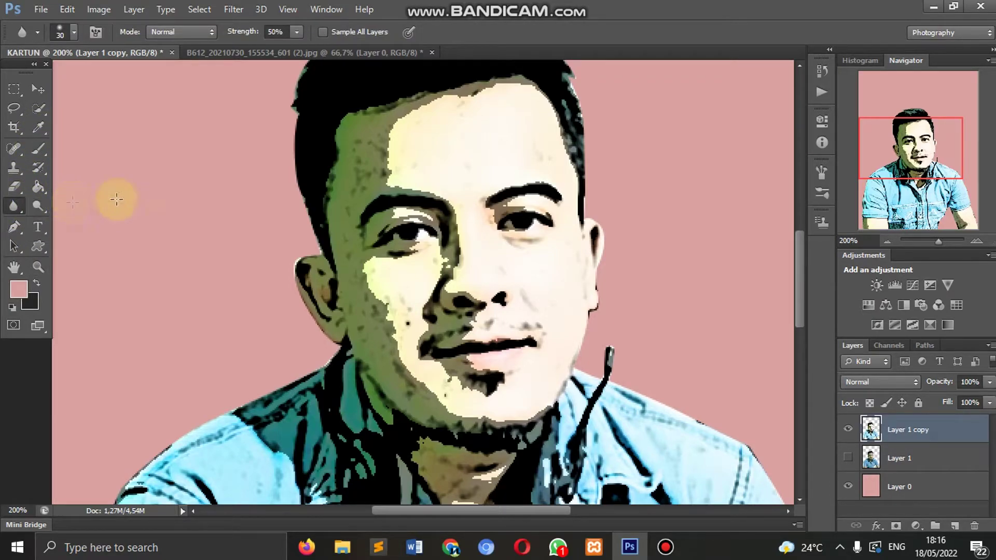
right_click(358, 156)
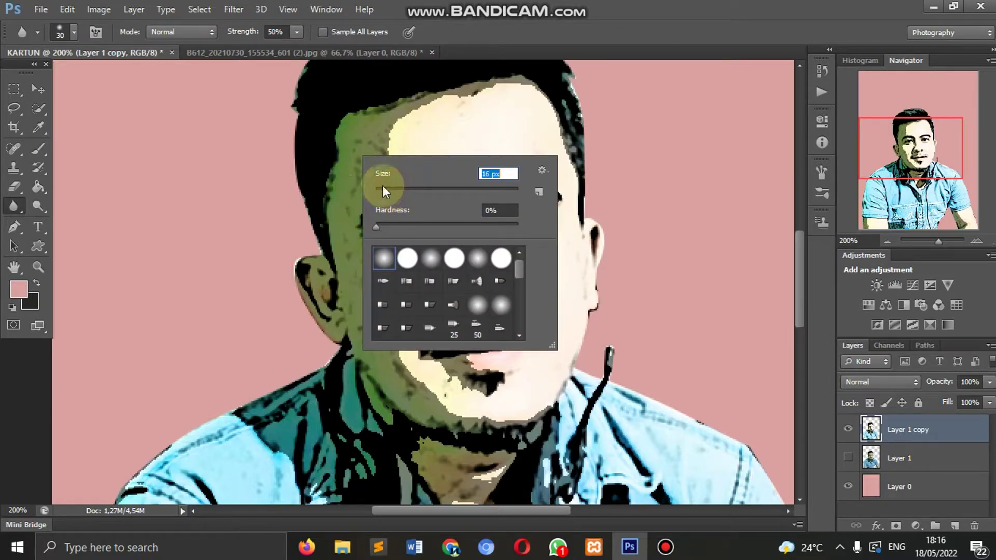
left_click_drag(384, 192, 387, 192)
left_click(358, 155)
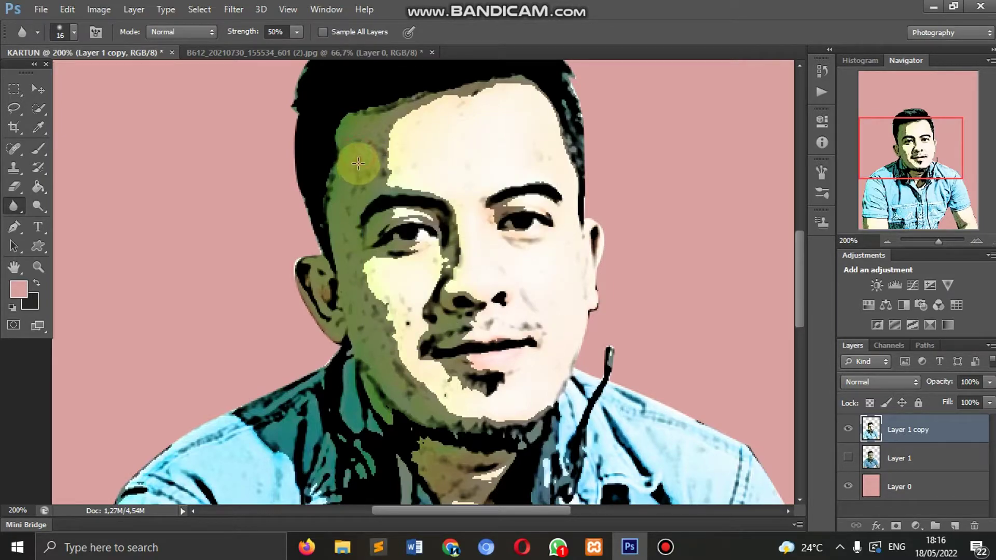
- Blur the rough edges on the forehead, cheek near the nose and right temple
mouse_move(359, 160)
left_mouse_down()
mouse_move(362, 132)
mouse_move(375, 145)
mouse_move(345, 254)
mouse_move(364, 173)
left_mouse_up()
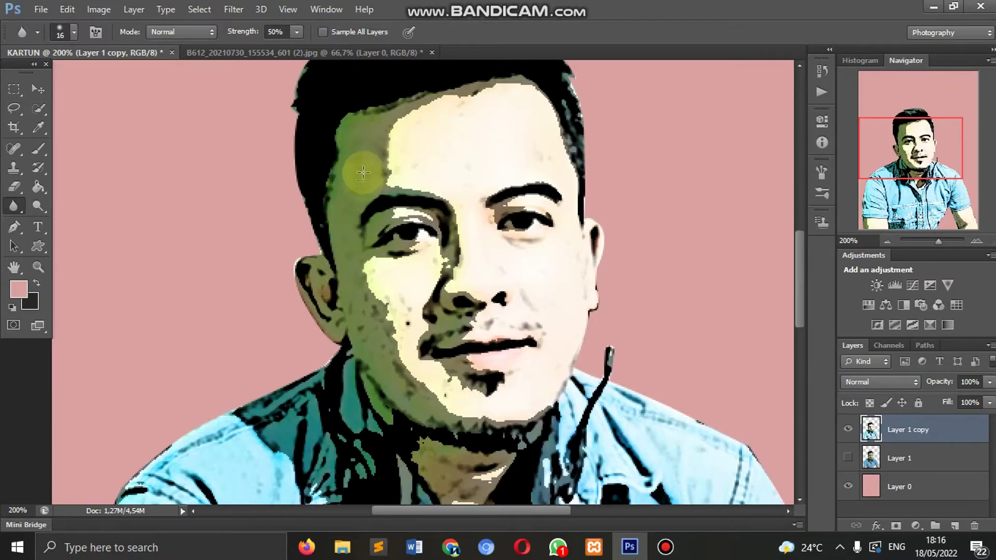
scroll(363, 173, "down", 3)
mouse_move(364, 173)
left_mouse_down()
mouse_move(362, 264)
mouse_move(347, 216)
mouse_move(370, 185)
mouse_move(408, 263)
mouse_move(356, 195)
mouse_move(368, 175)
left_mouse_up()
scroll(347, 215, "down", 2)
scroll(368, 174, "up", 2)
left_click_drag(407, 211, 409, 237)
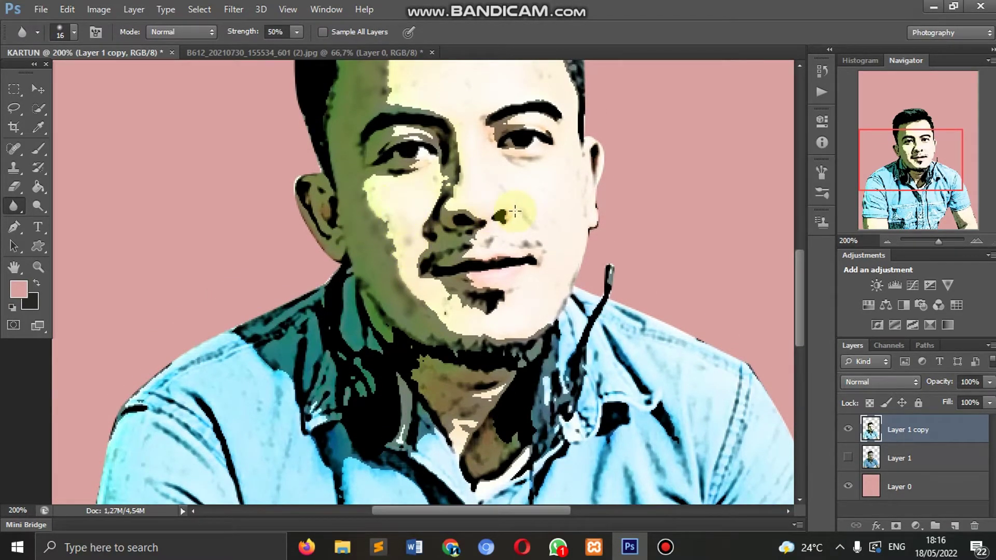
scroll(501, 210, "up", 5)
left_click(463, 214)
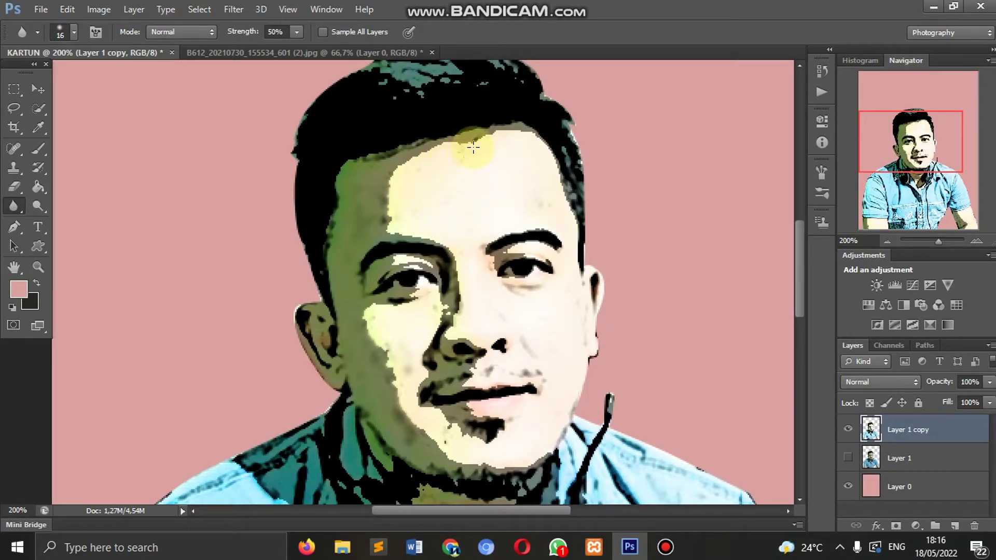
left_click_drag(494, 178, 560, 216)
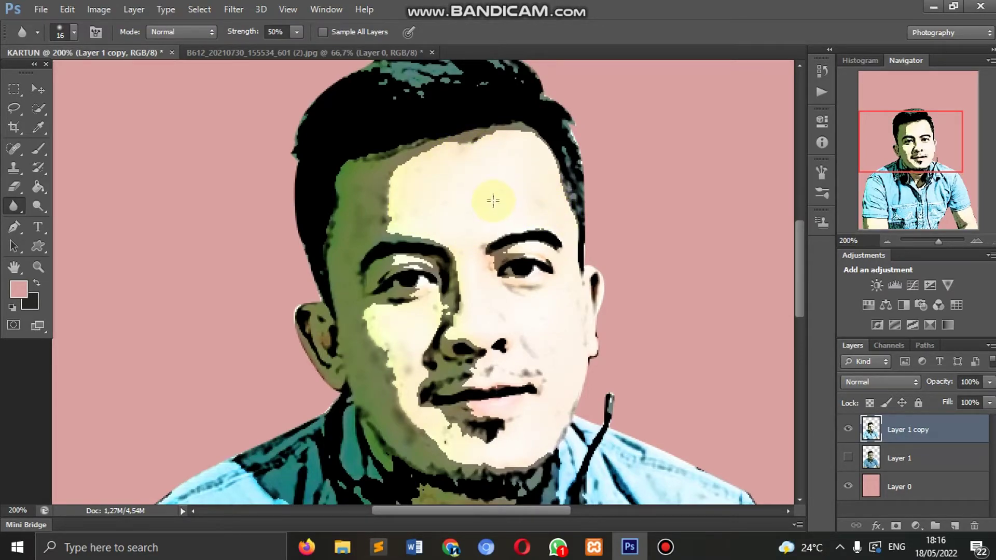
- Blur the rough patches on the forearms and across the shirt's upper chest
scroll(493, 207, "down", 2)
scroll(477, 217, "down", 3)
scroll(477, 260, "down", 2)
scroll(493, 315, "down", 3)
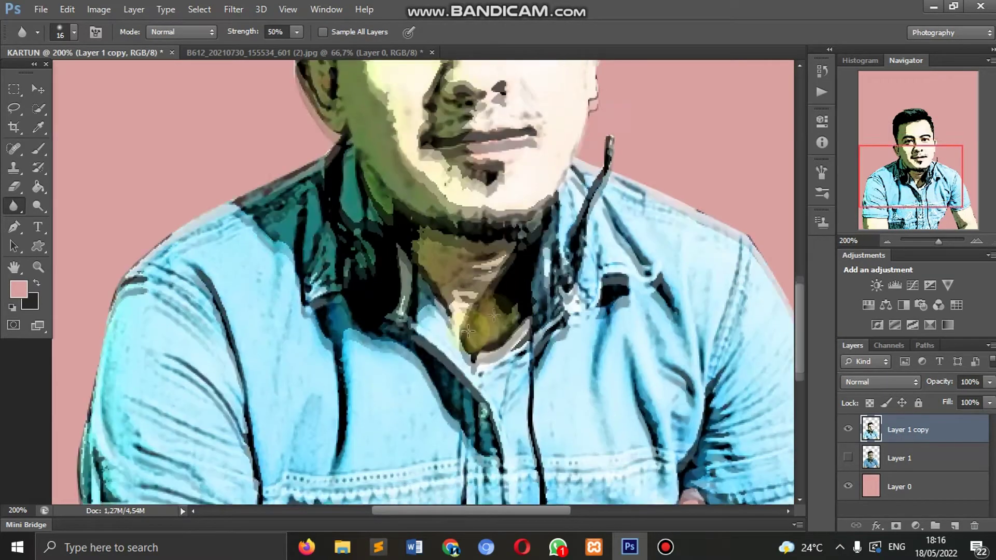
scroll(468, 331, "down", 3)
scroll(268, 367, "down", 2)
scroll(312, 363, "down", 2)
scroll(104, 384, "down", 1)
left_click_drag(103, 384, 98, 405)
scroll(722, 392, "down", 1)
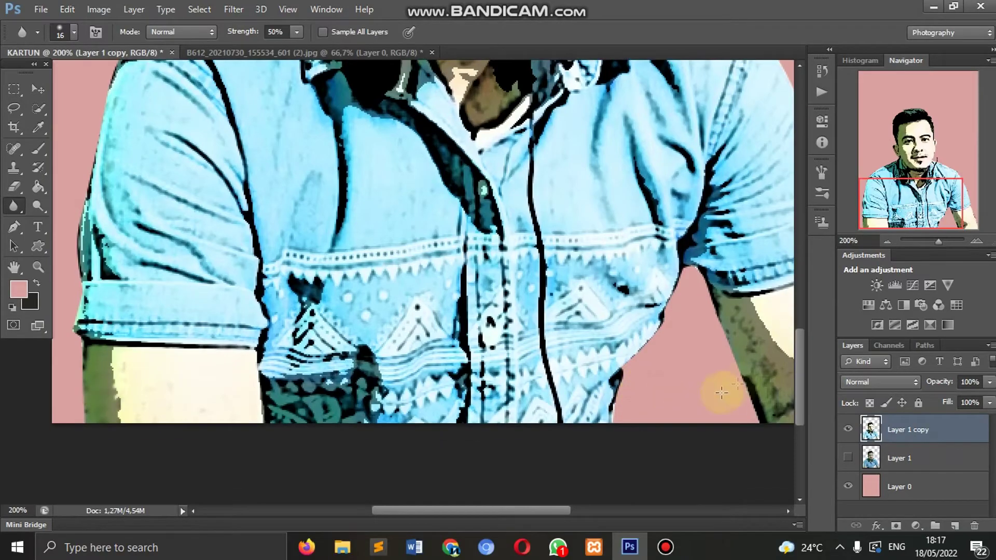
left_click_drag(527, 511, 574, 511)
mouse_move(559, 339)
left_mouse_down()
mouse_move(583, 394)
mouse_move(610, 346)
left_mouse_up()
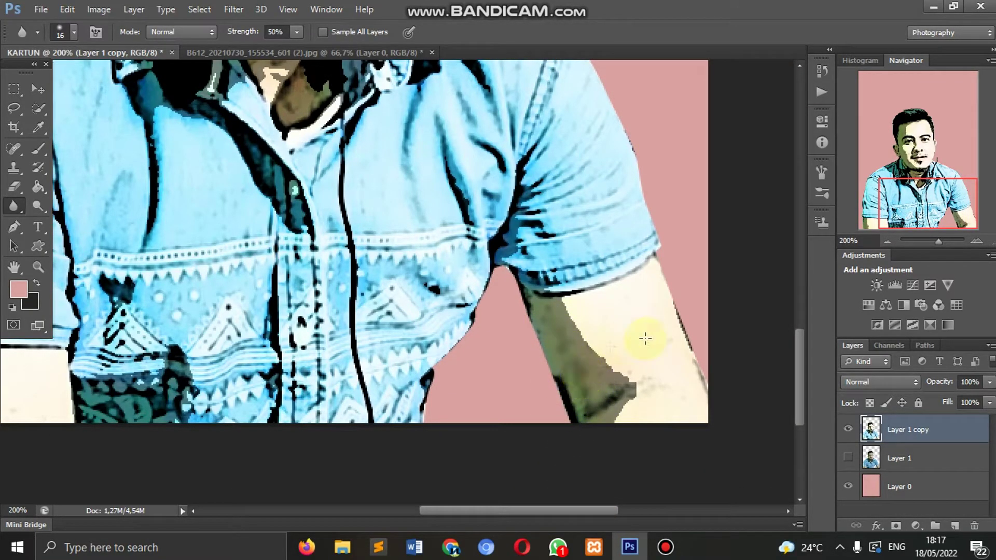
scroll(629, 318, "up", 3)
left_click_drag(389, 224, 402, 244)
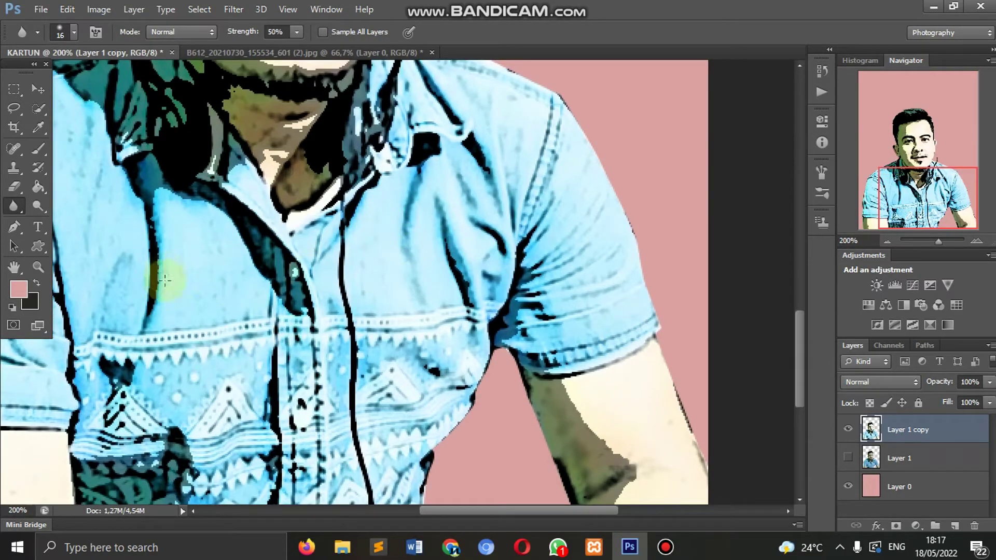
- Zoom back out to show the whole canvas
left_click(37, 267)
left_click(170, 125, "alt")
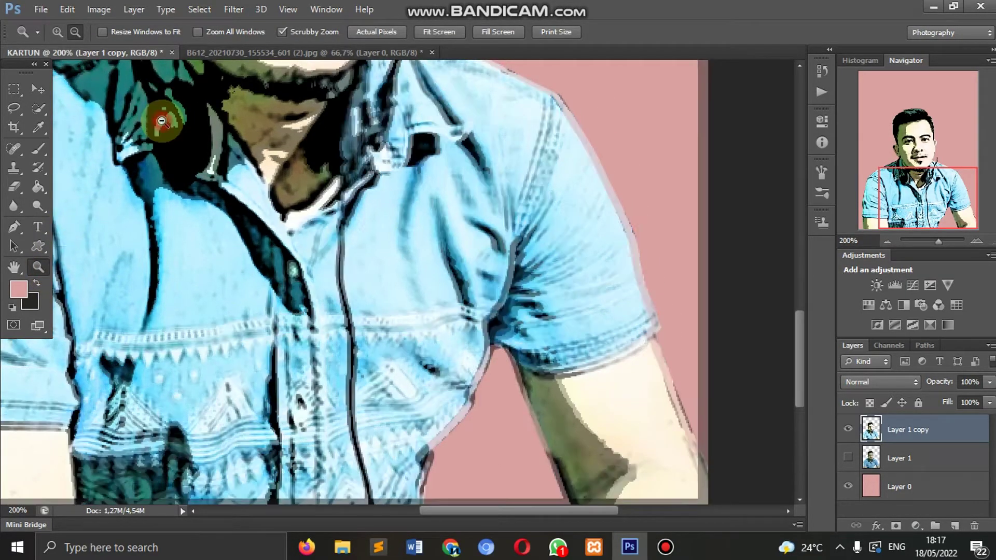
left_click(204, 151, "alt")
key("v")
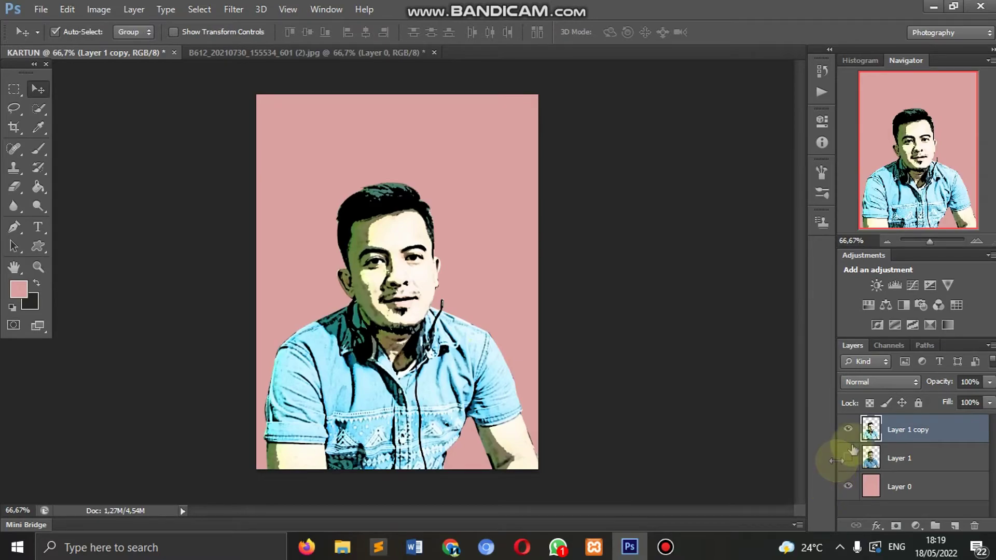
- Add a 2 px black Stroke layer style to Layer 1 copy
left_click(880, 527)
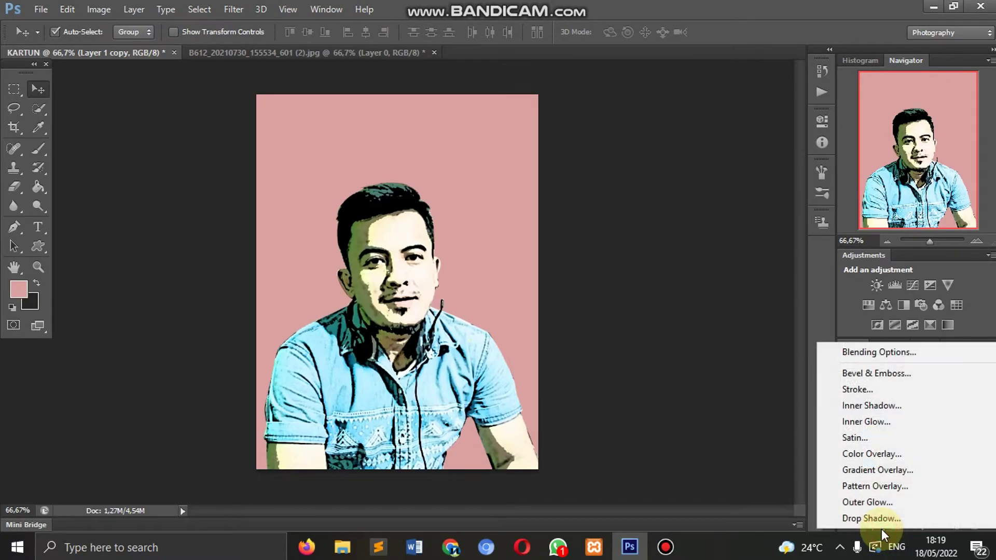
left_click(864, 392)
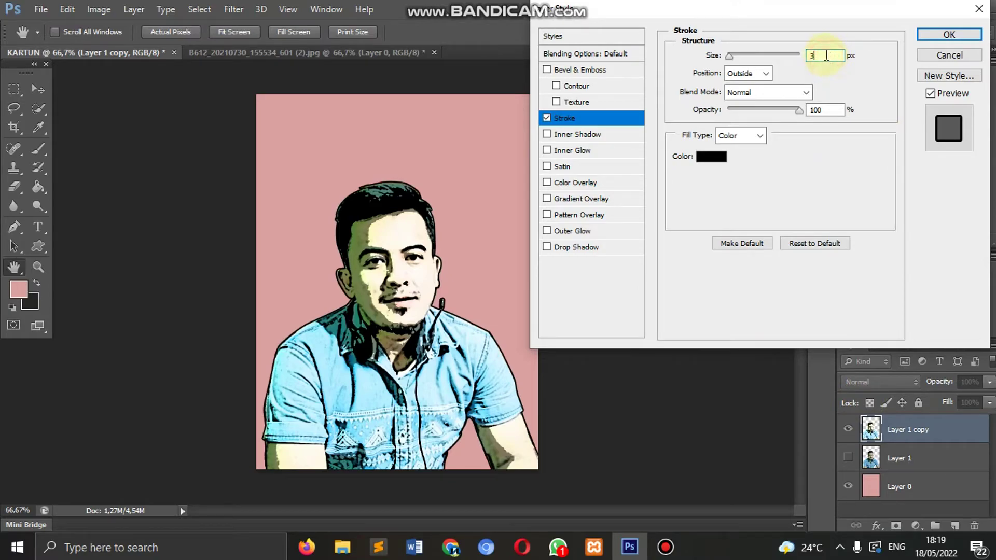
type("2")
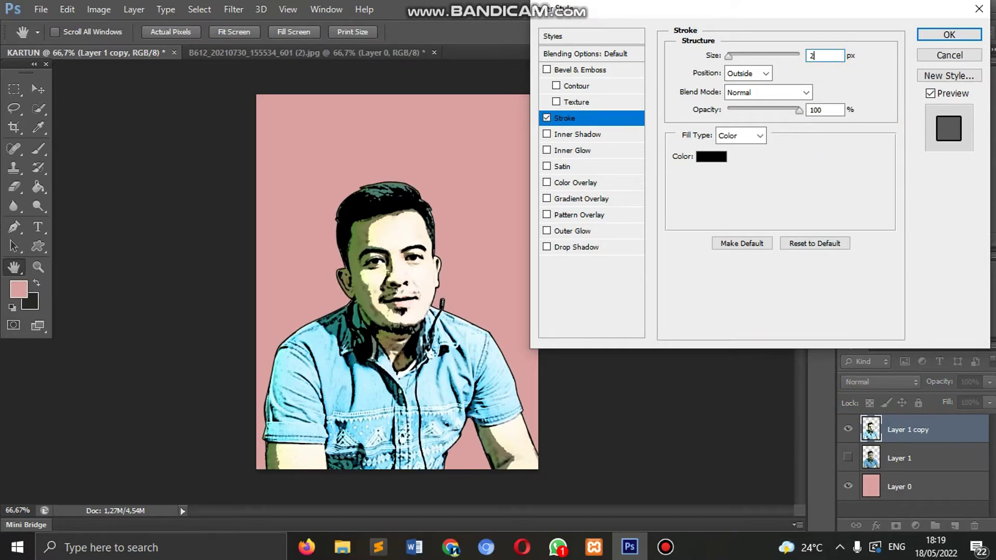
left_click(960, 35)
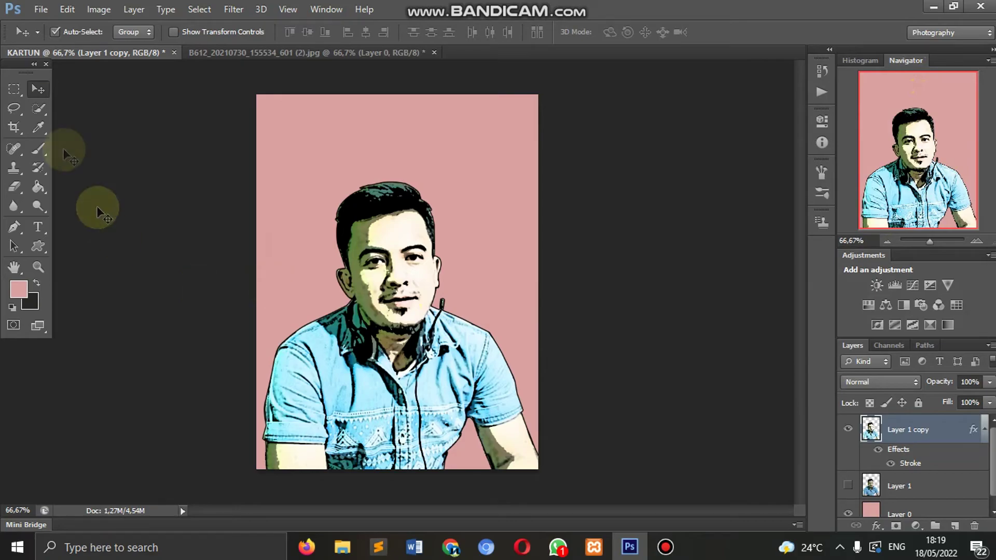
- Save the image as KARTUN.png in PNG format, then open the Pictures folder
left_click(41, 13)
left_click(62, 184)
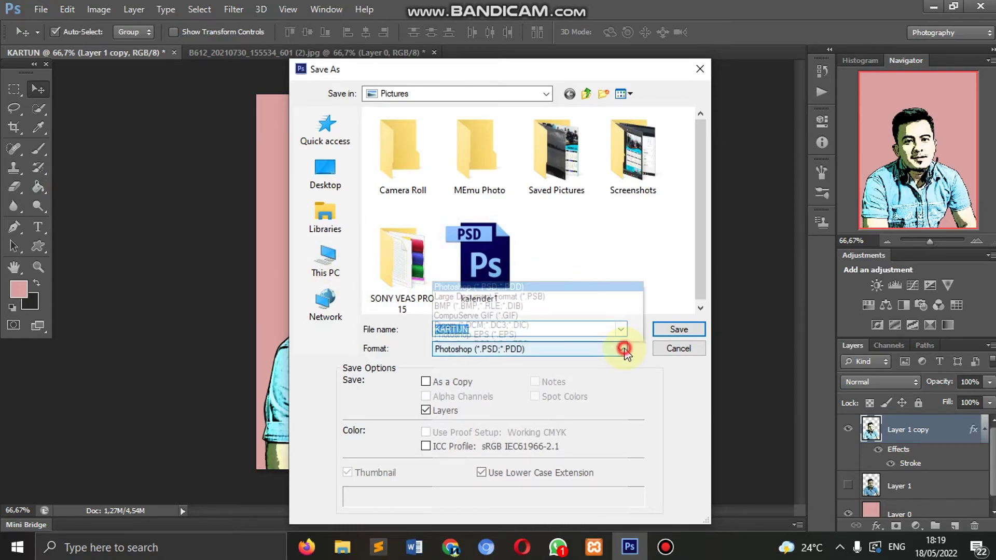
left_click(621, 349)
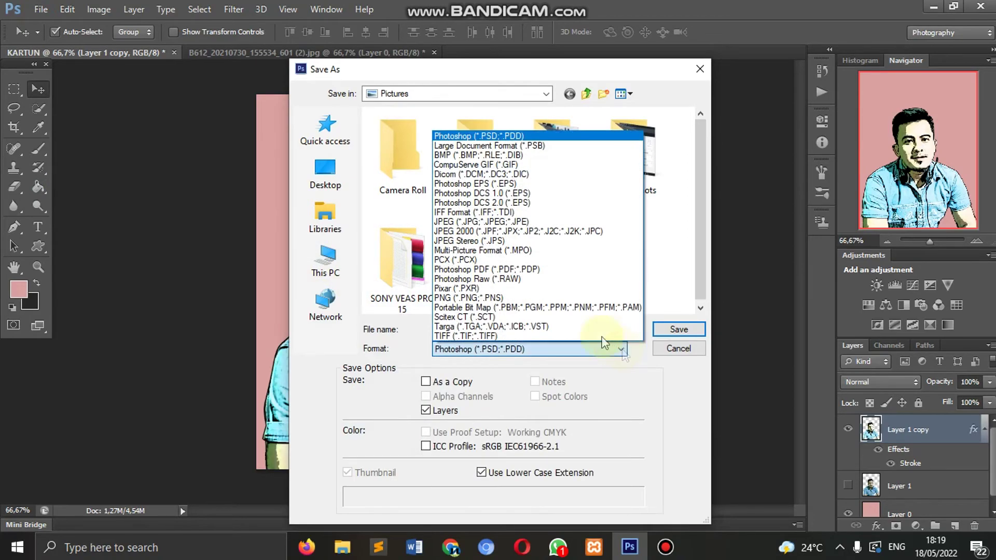
left_click(500, 300)
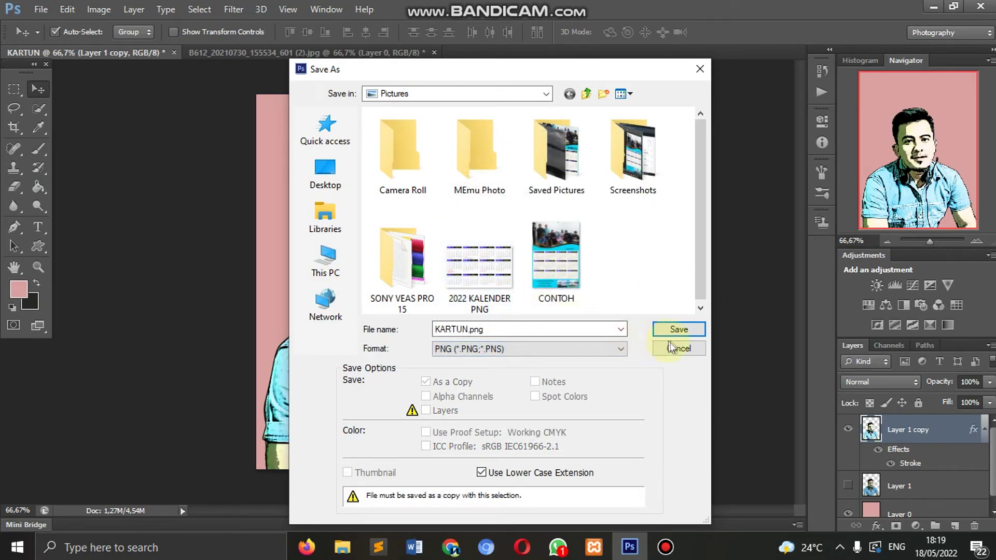
left_click(677, 329)
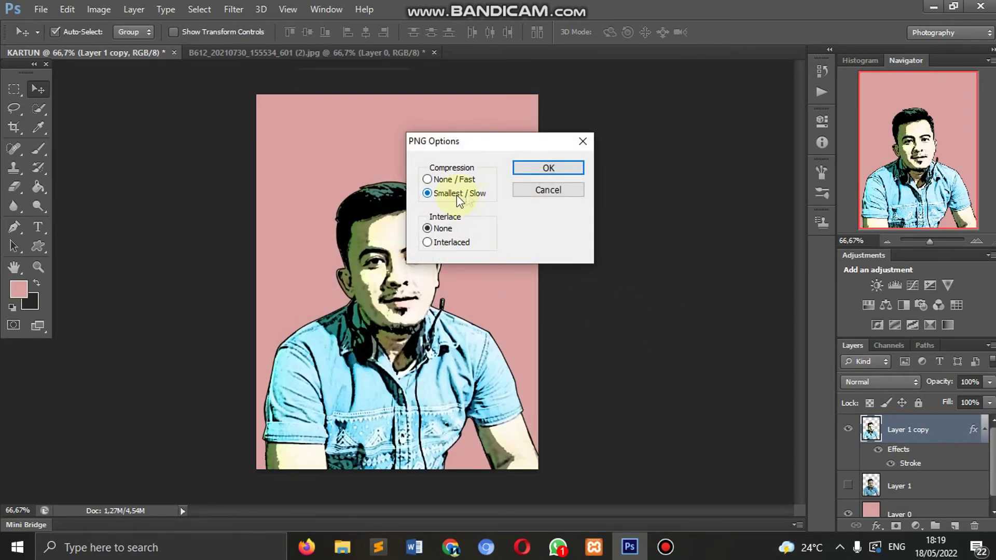
left_click(555, 169)
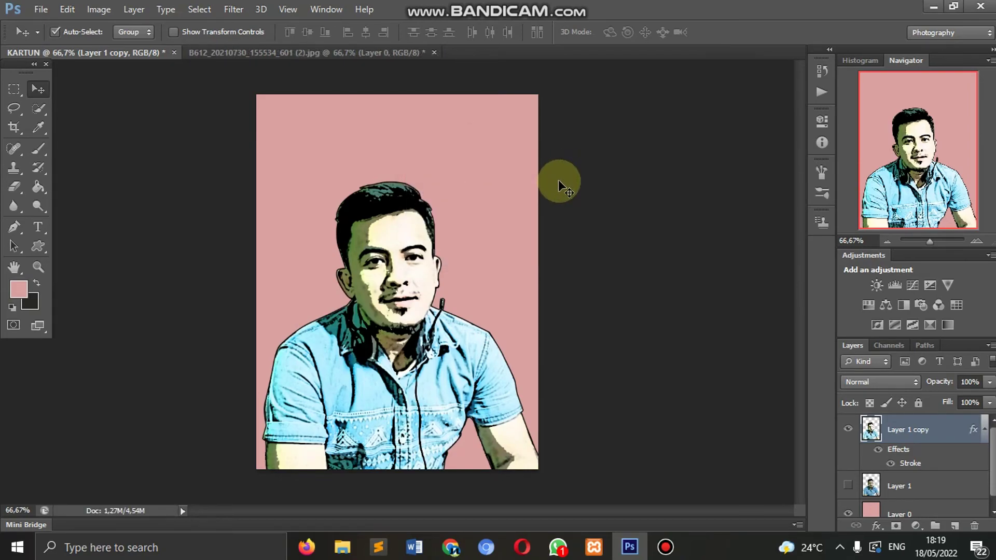
left_click(335, 549)
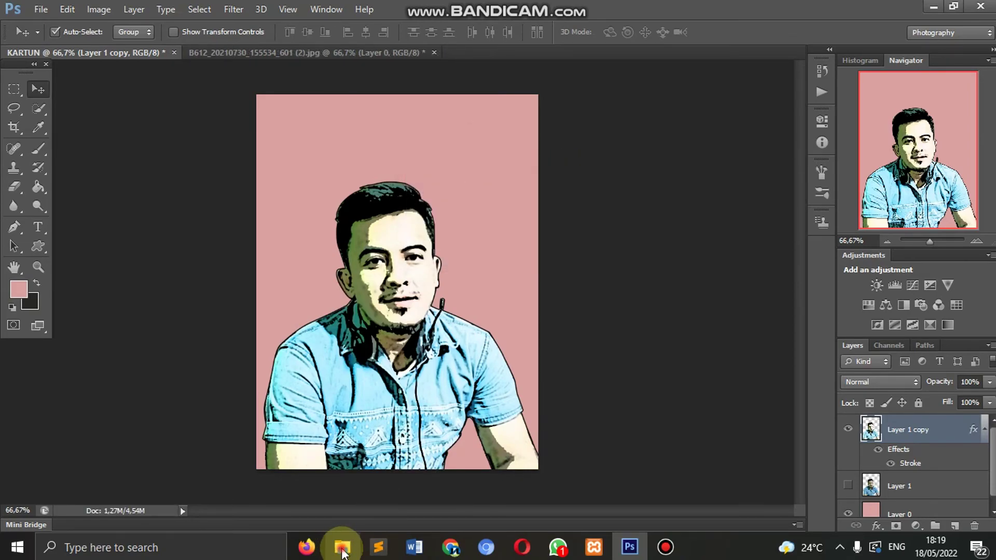
double_click(658, 291)
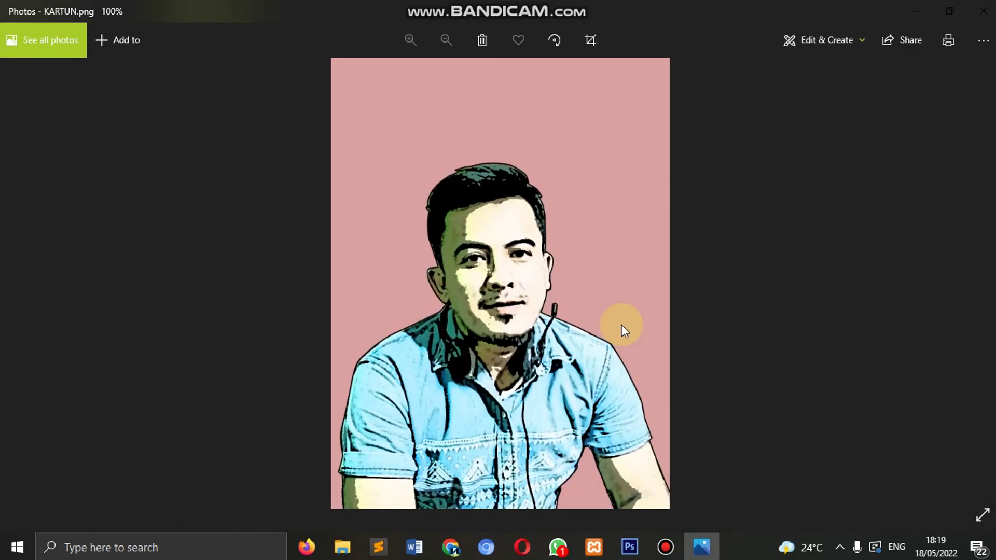
left_click(407, 40)
scroll(496, 176, "up", 1)
scroll(499, 179, "up", 2)
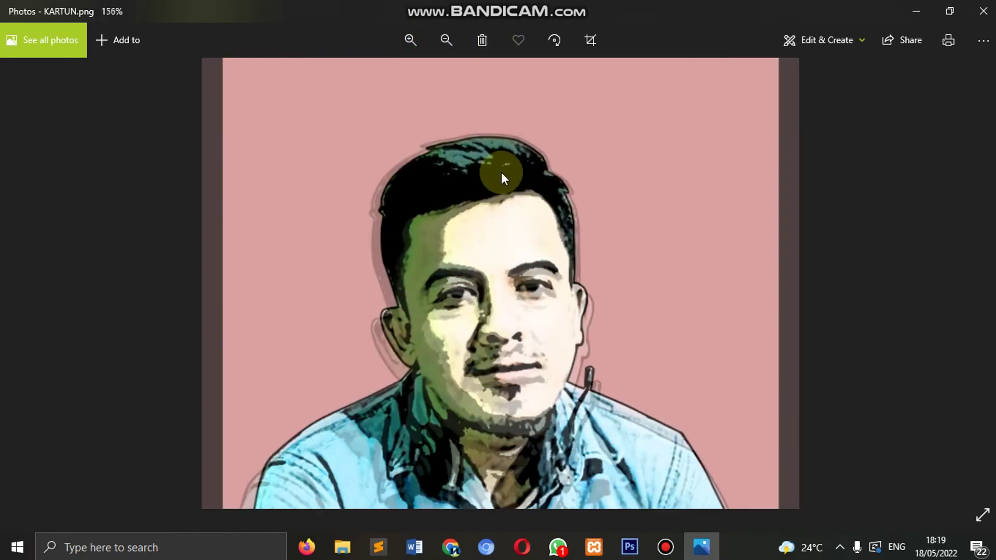
scroll(526, 164, "up", 1)
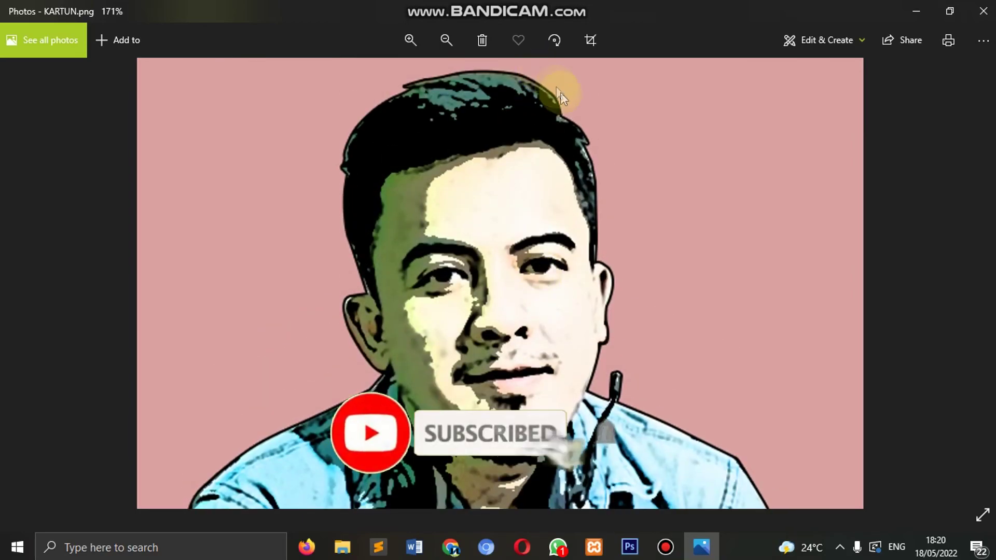
scroll(573, 135, "down", 1)
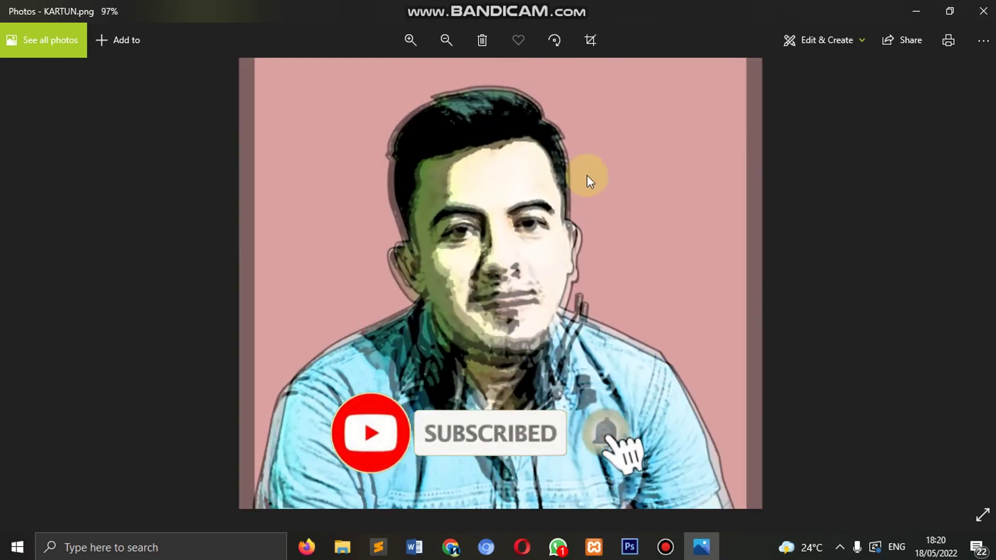
scroll(591, 182, "down", 1)
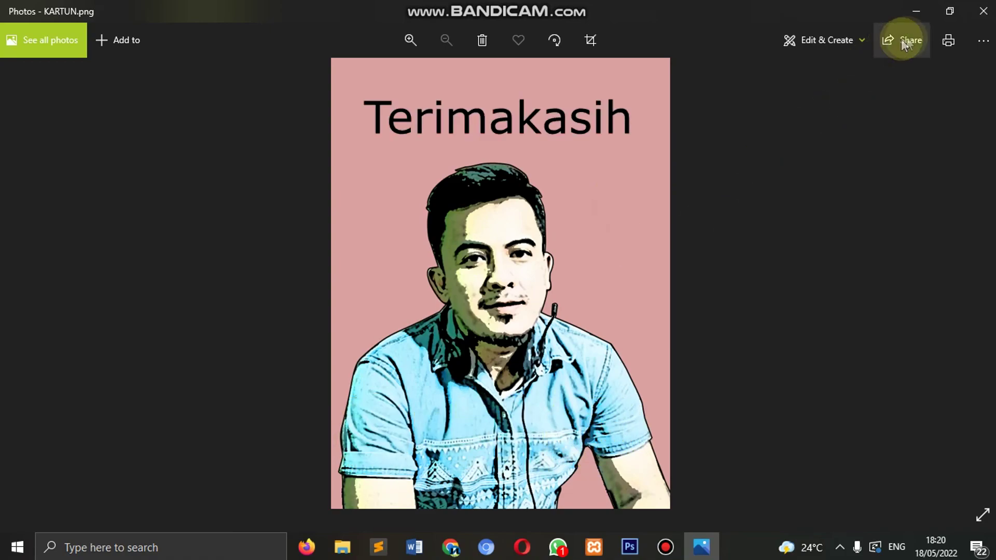
left_click(916, 10)
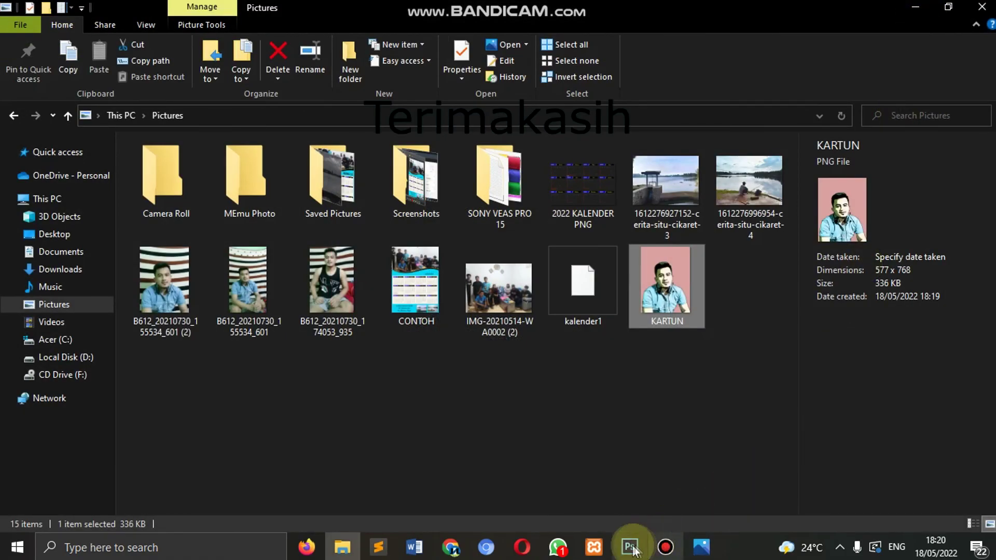
left_click(629, 548)
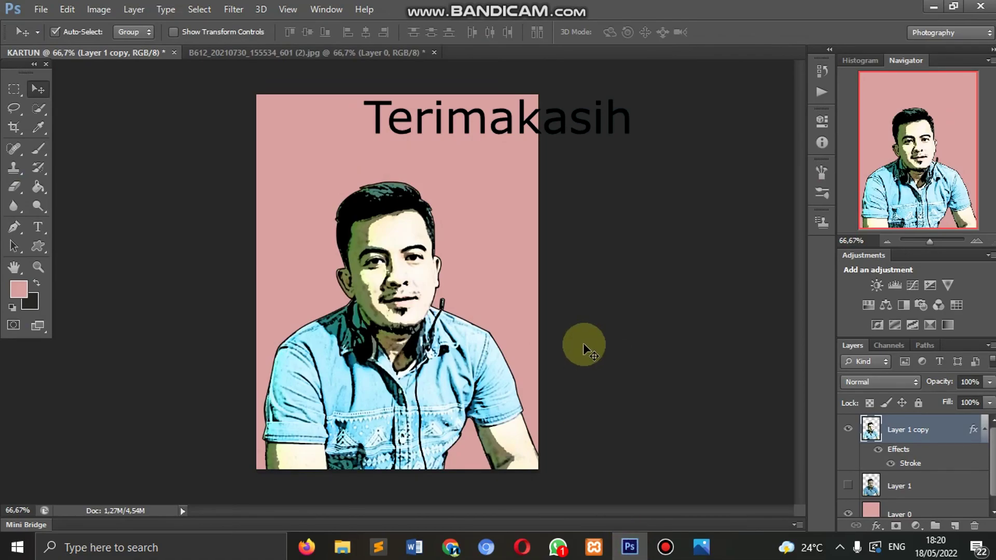